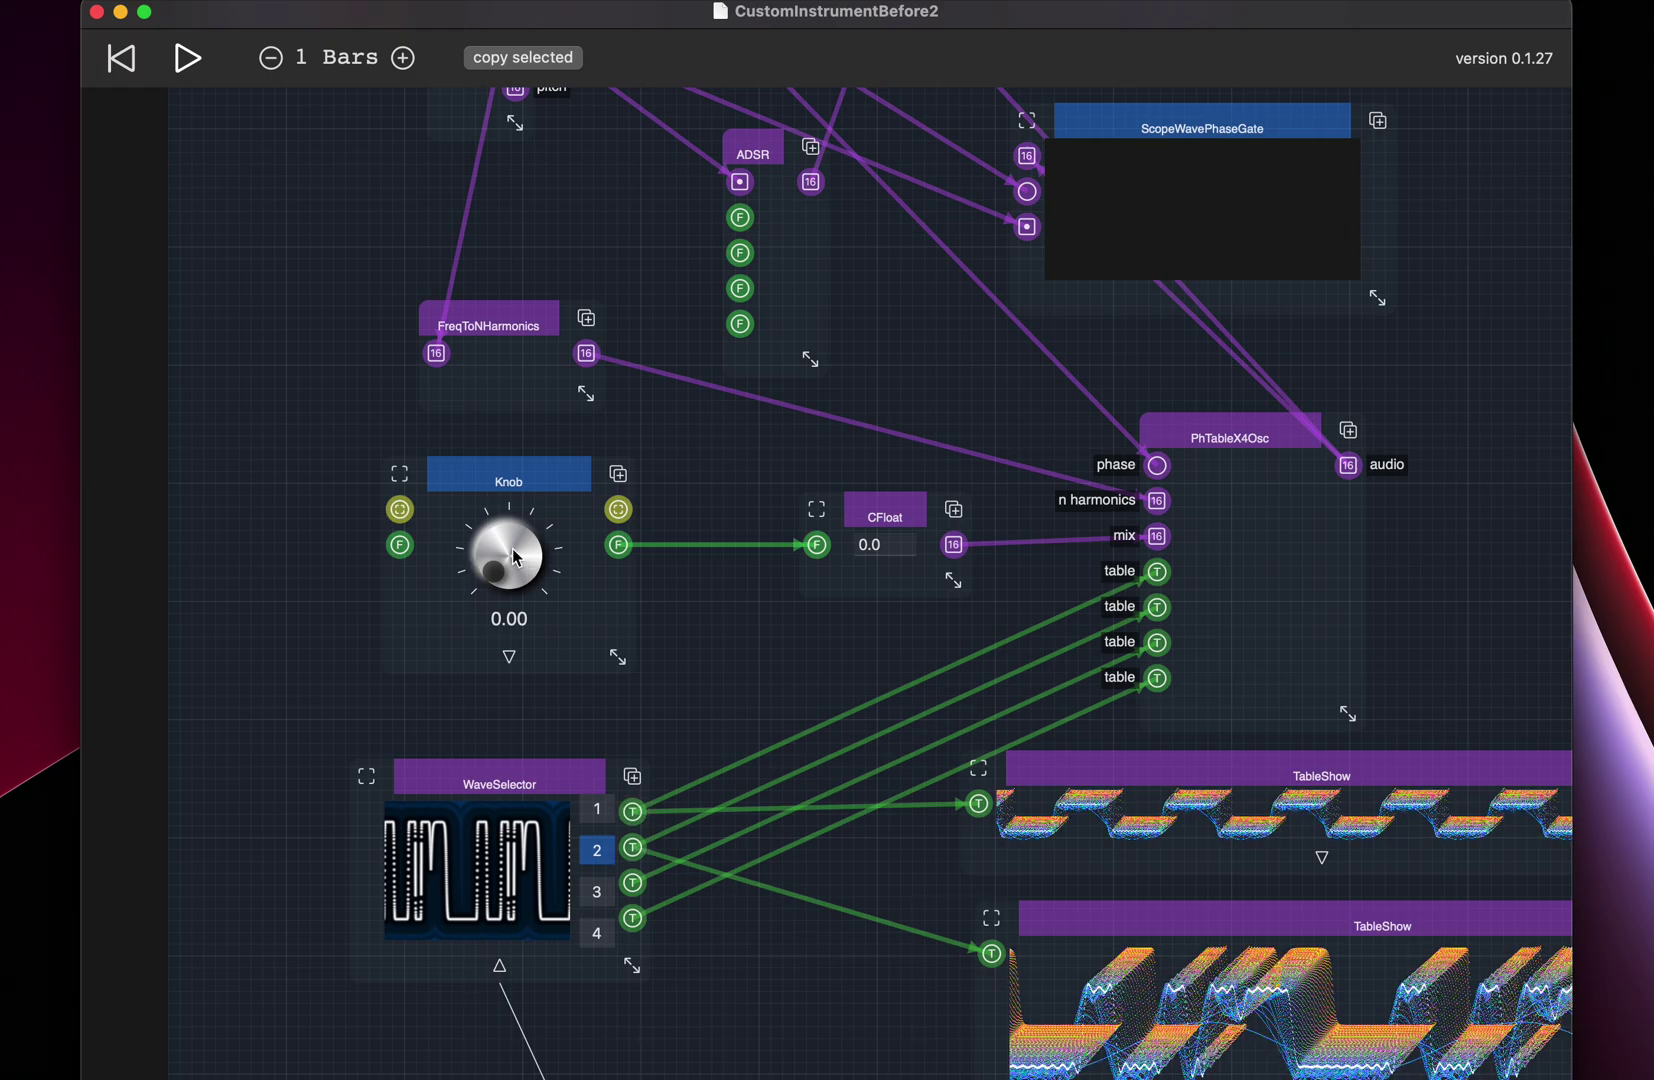
Step: Turn the Knob feeding the oscillator's mix upward, then bring it back to 0.00
left_click_drag(510, 548, 555, 406)
mouse_move(512, 545)
left_mouse_down()
mouse_move(507, 470)
mouse_move(513, 730)
mouse_move(506, 552)
mouse_move(543, 373)
mouse_move(505, 580)
left_mouse_up()
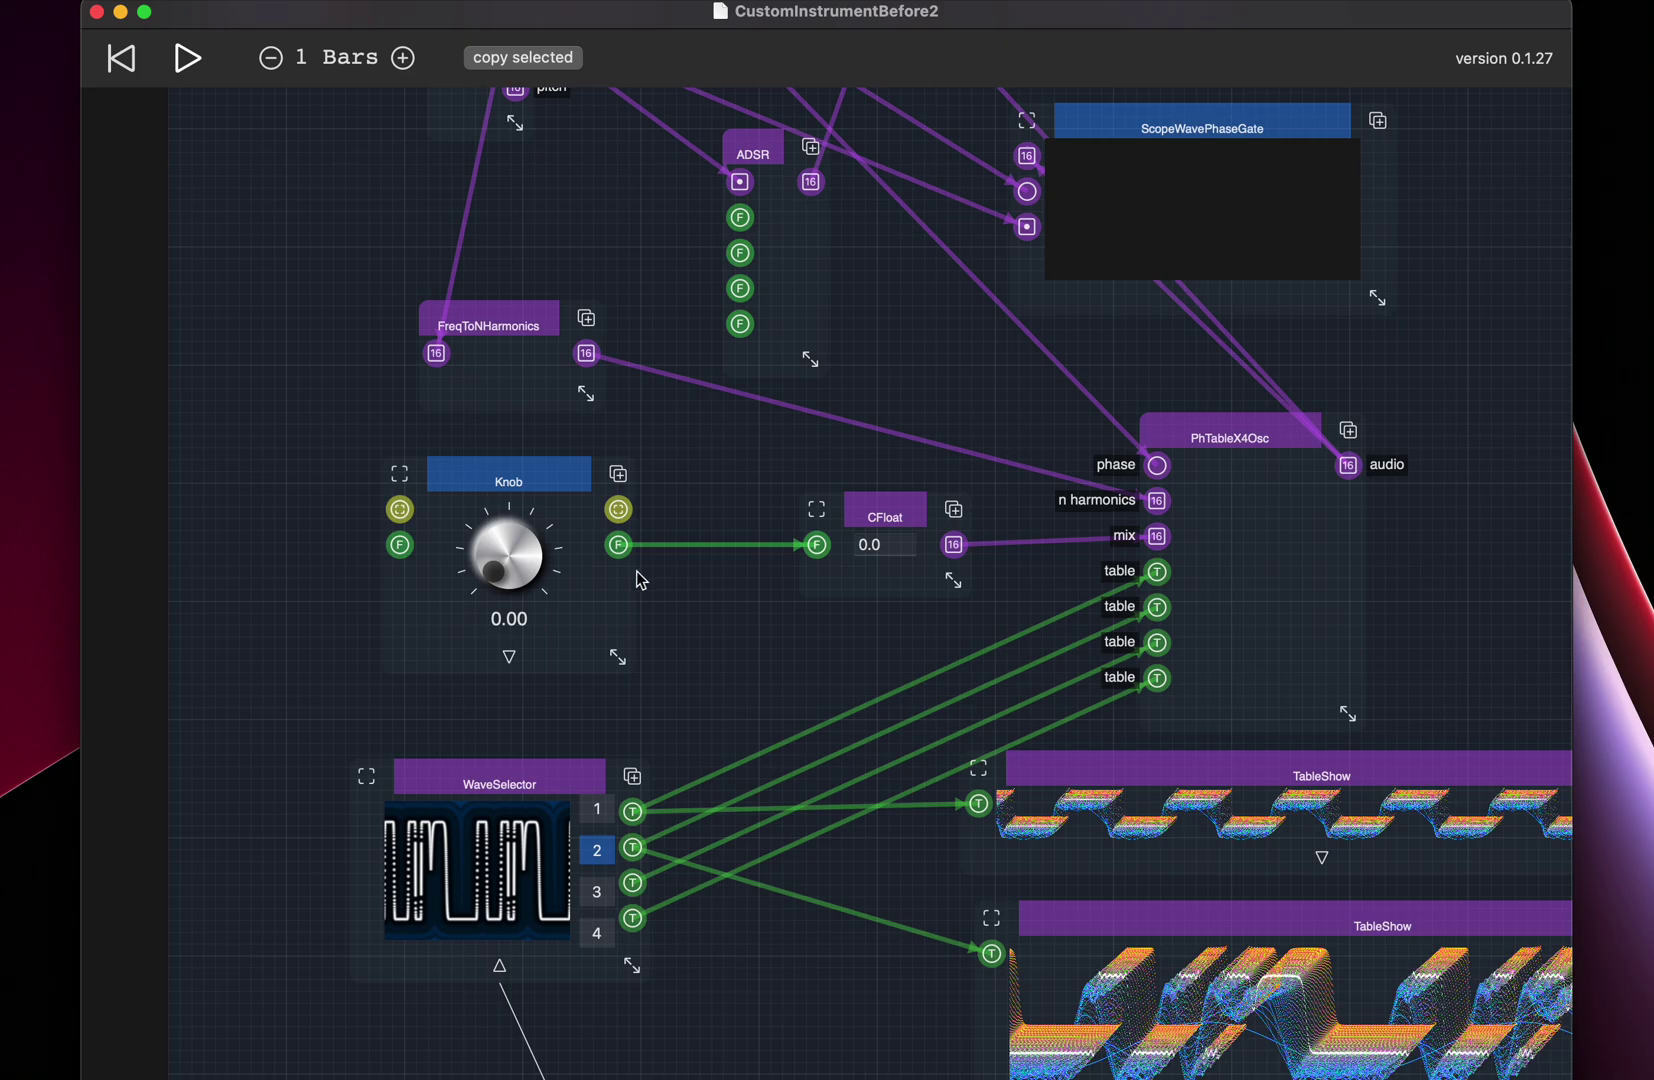
Step: Move the Knob and its CFloat node farther left, close together, to free space before the PhTableX4Osc mix input
scroll(936, 392, "down", 3)
scroll(746, 323, "up", 3)
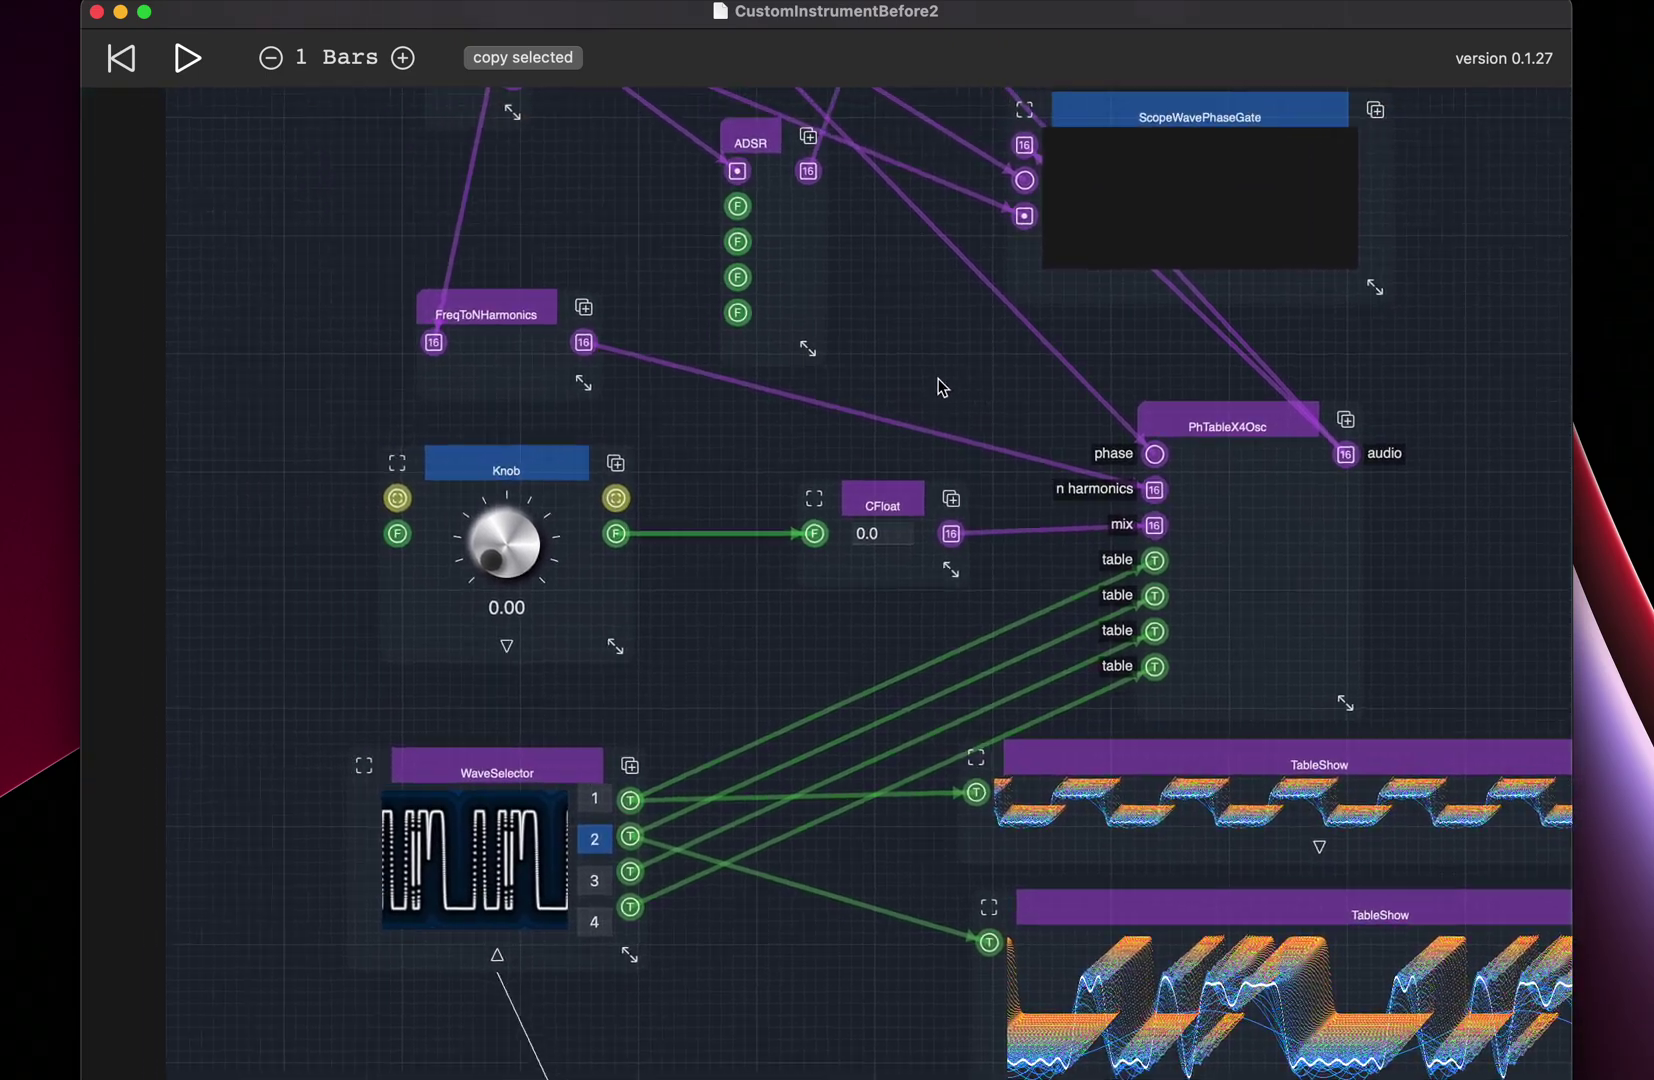
left_click_drag(546, 465, 410, 447)
left_click_drag(871, 499, 607, 449)
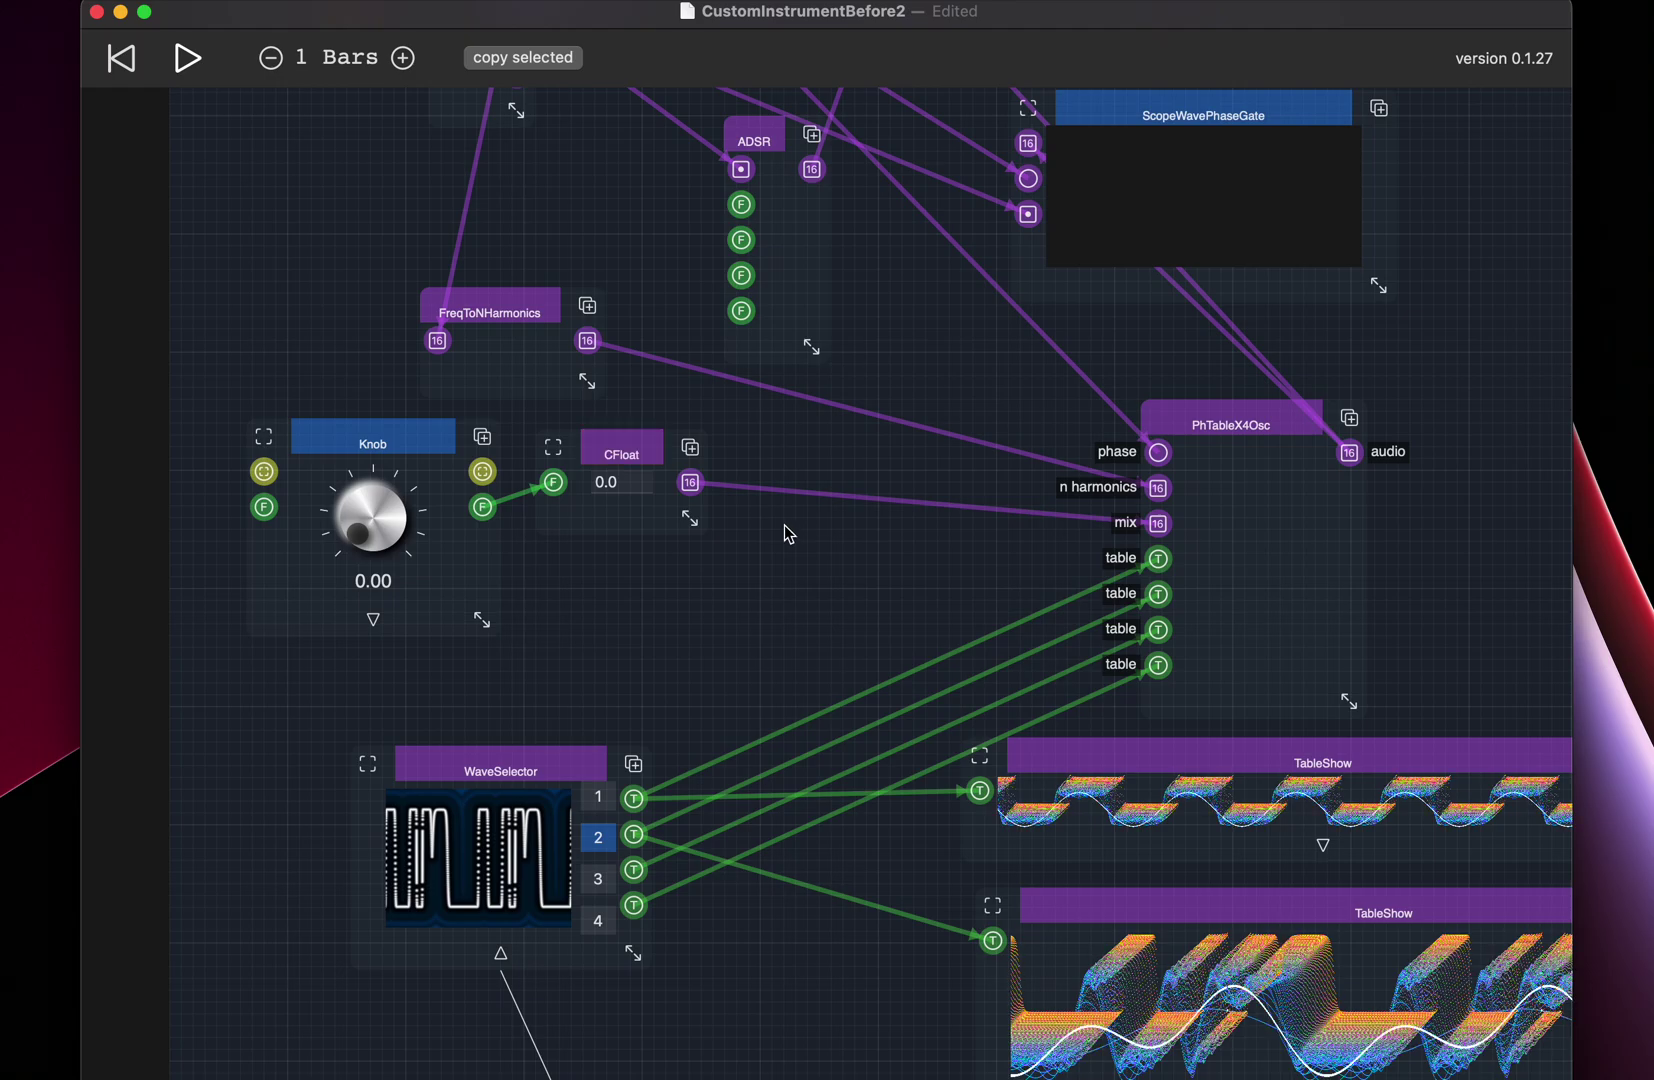
Step: Add a PhSine and a Phasor node side by side below CFloat and connect the Phasor's output to PhSine's input
double_click(784, 525)
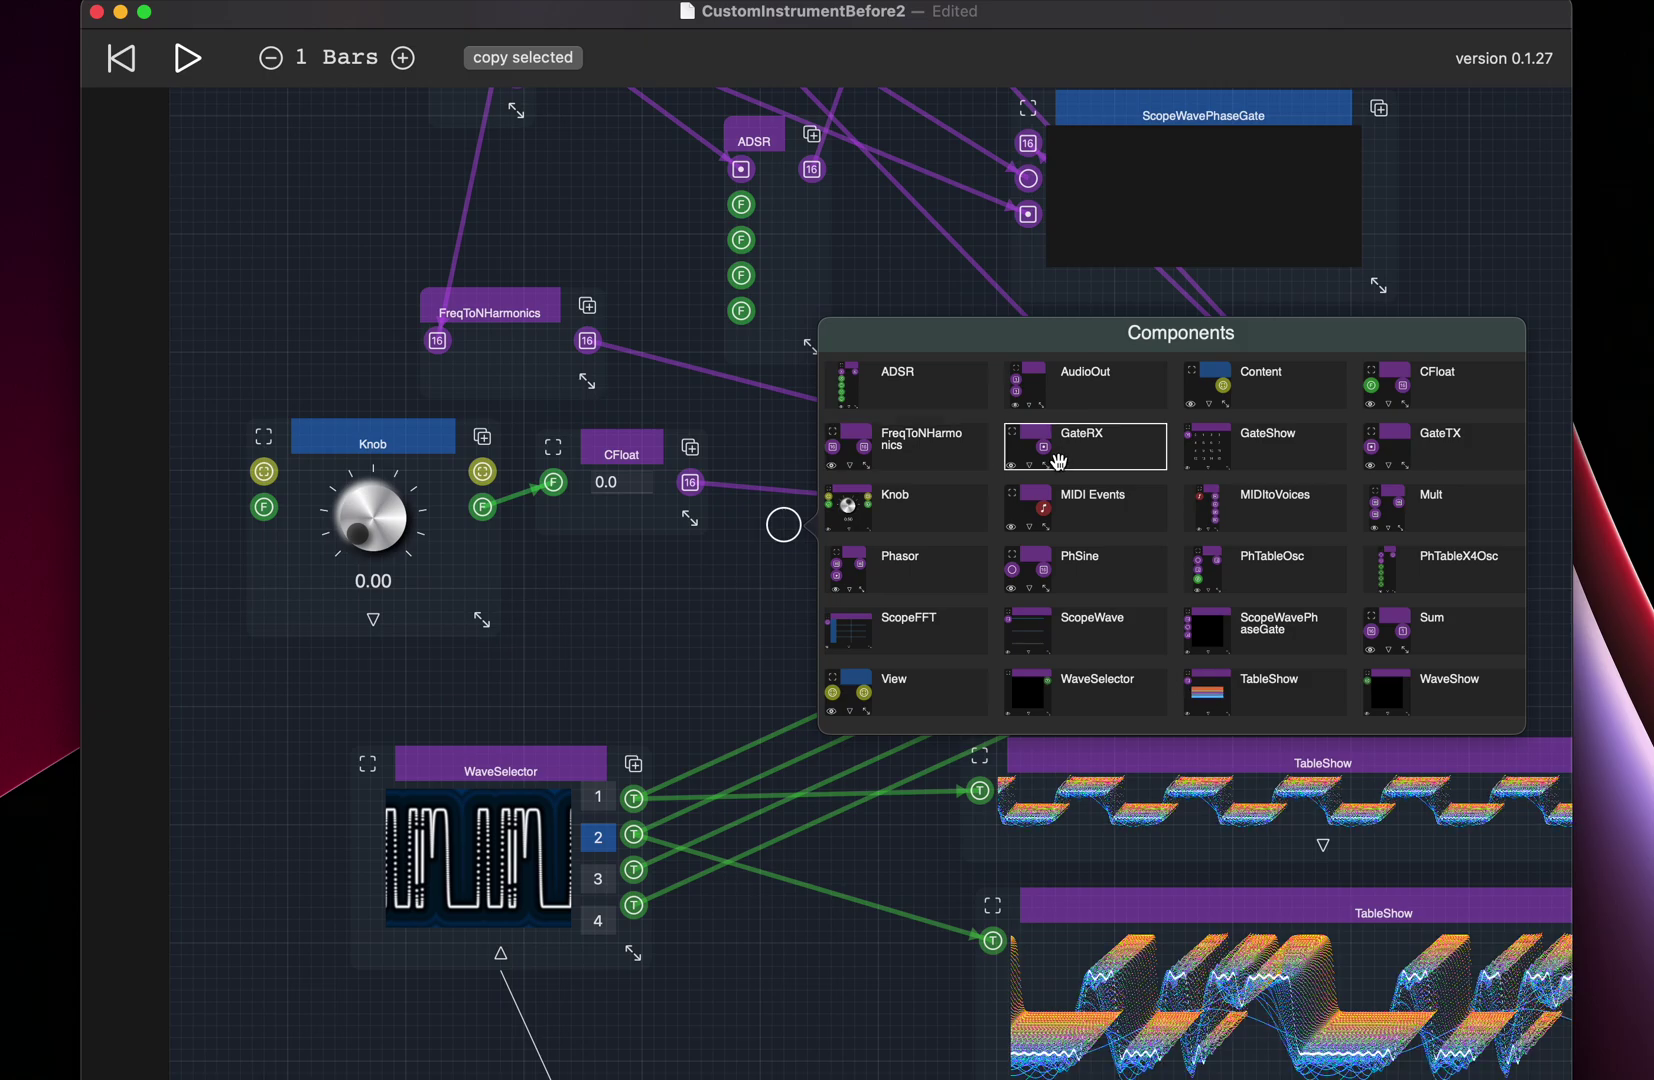
left_click(1060, 572)
left_click_drag(810, 530, 866, 540)
double_click(603, 585)
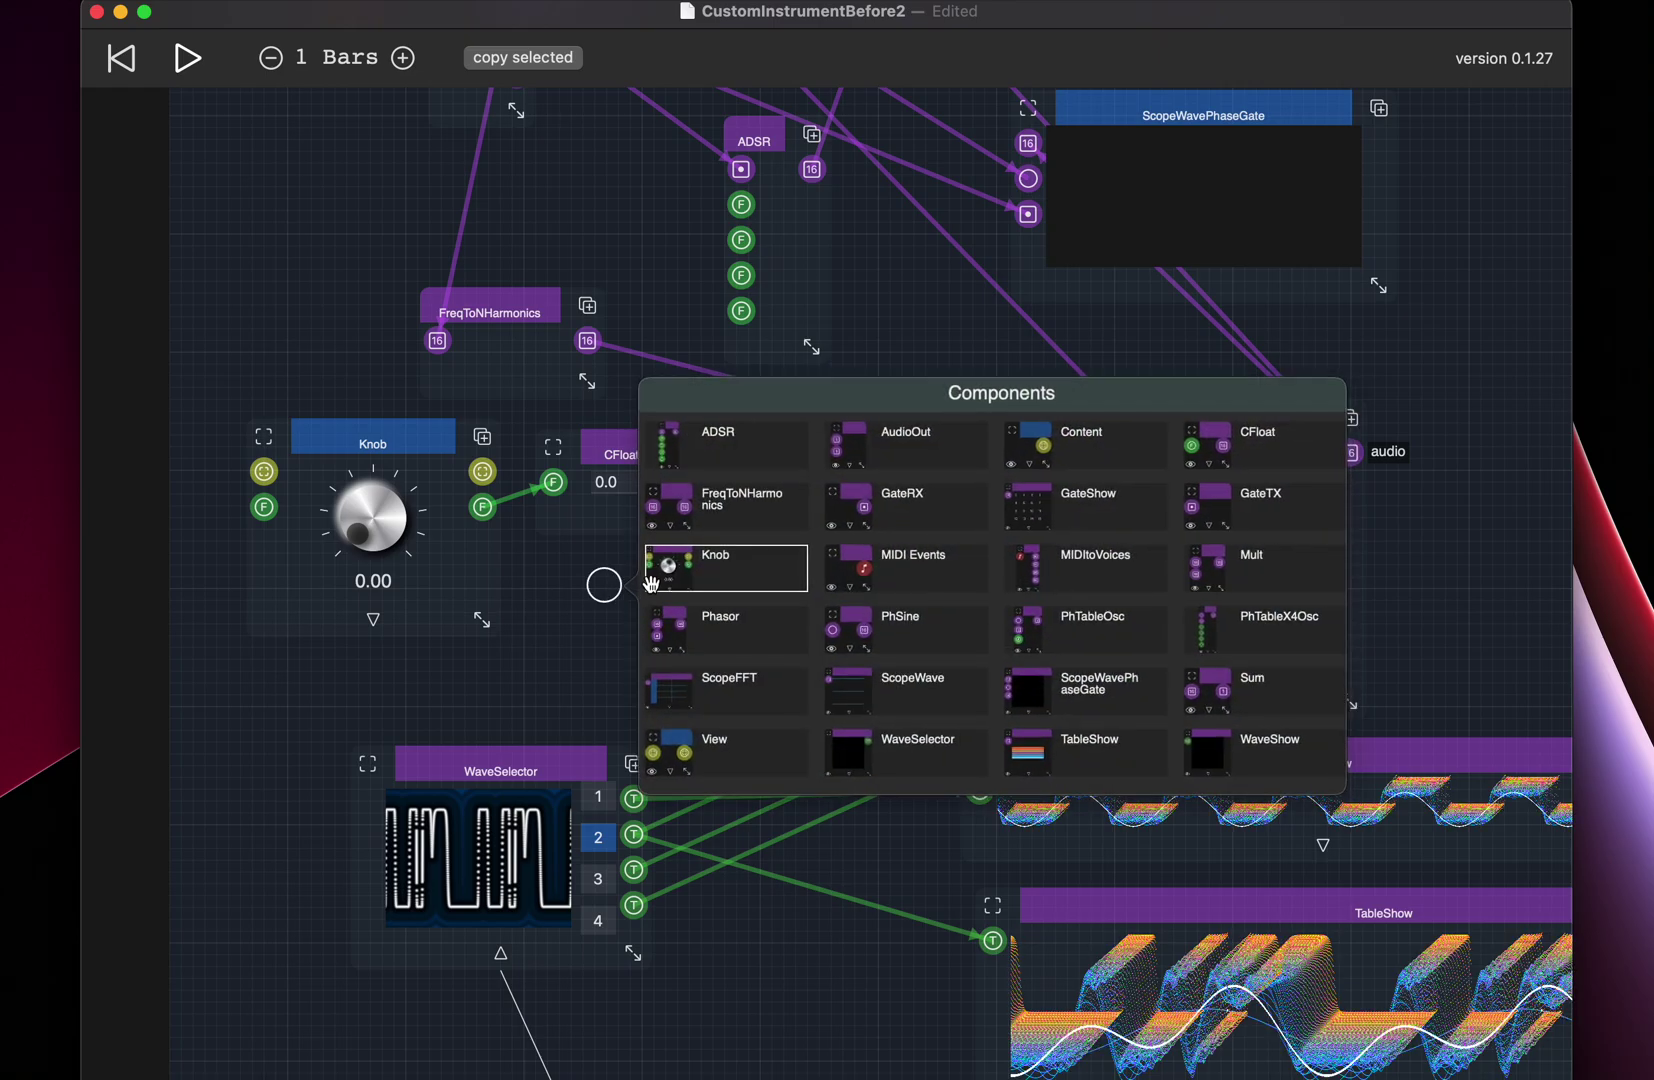
left_click(695, 635)
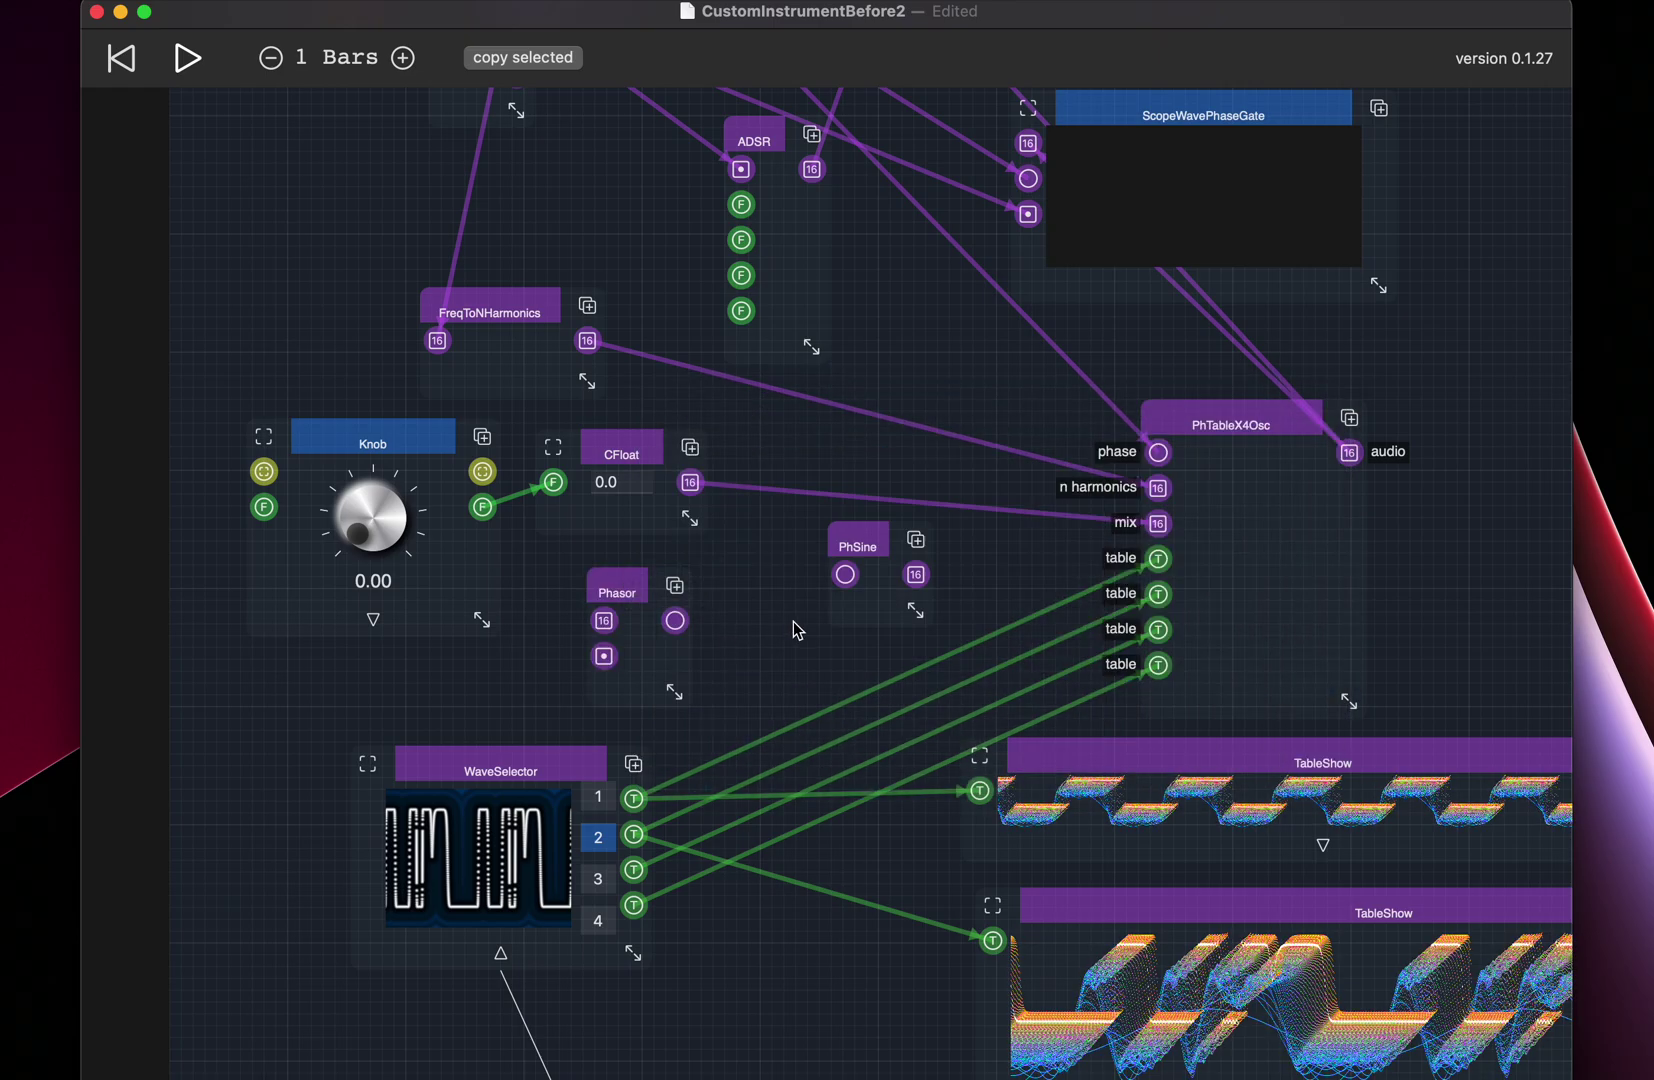
left_click_drag(681, 622, 846, 574)
scroll(854, 359, "up", 5)
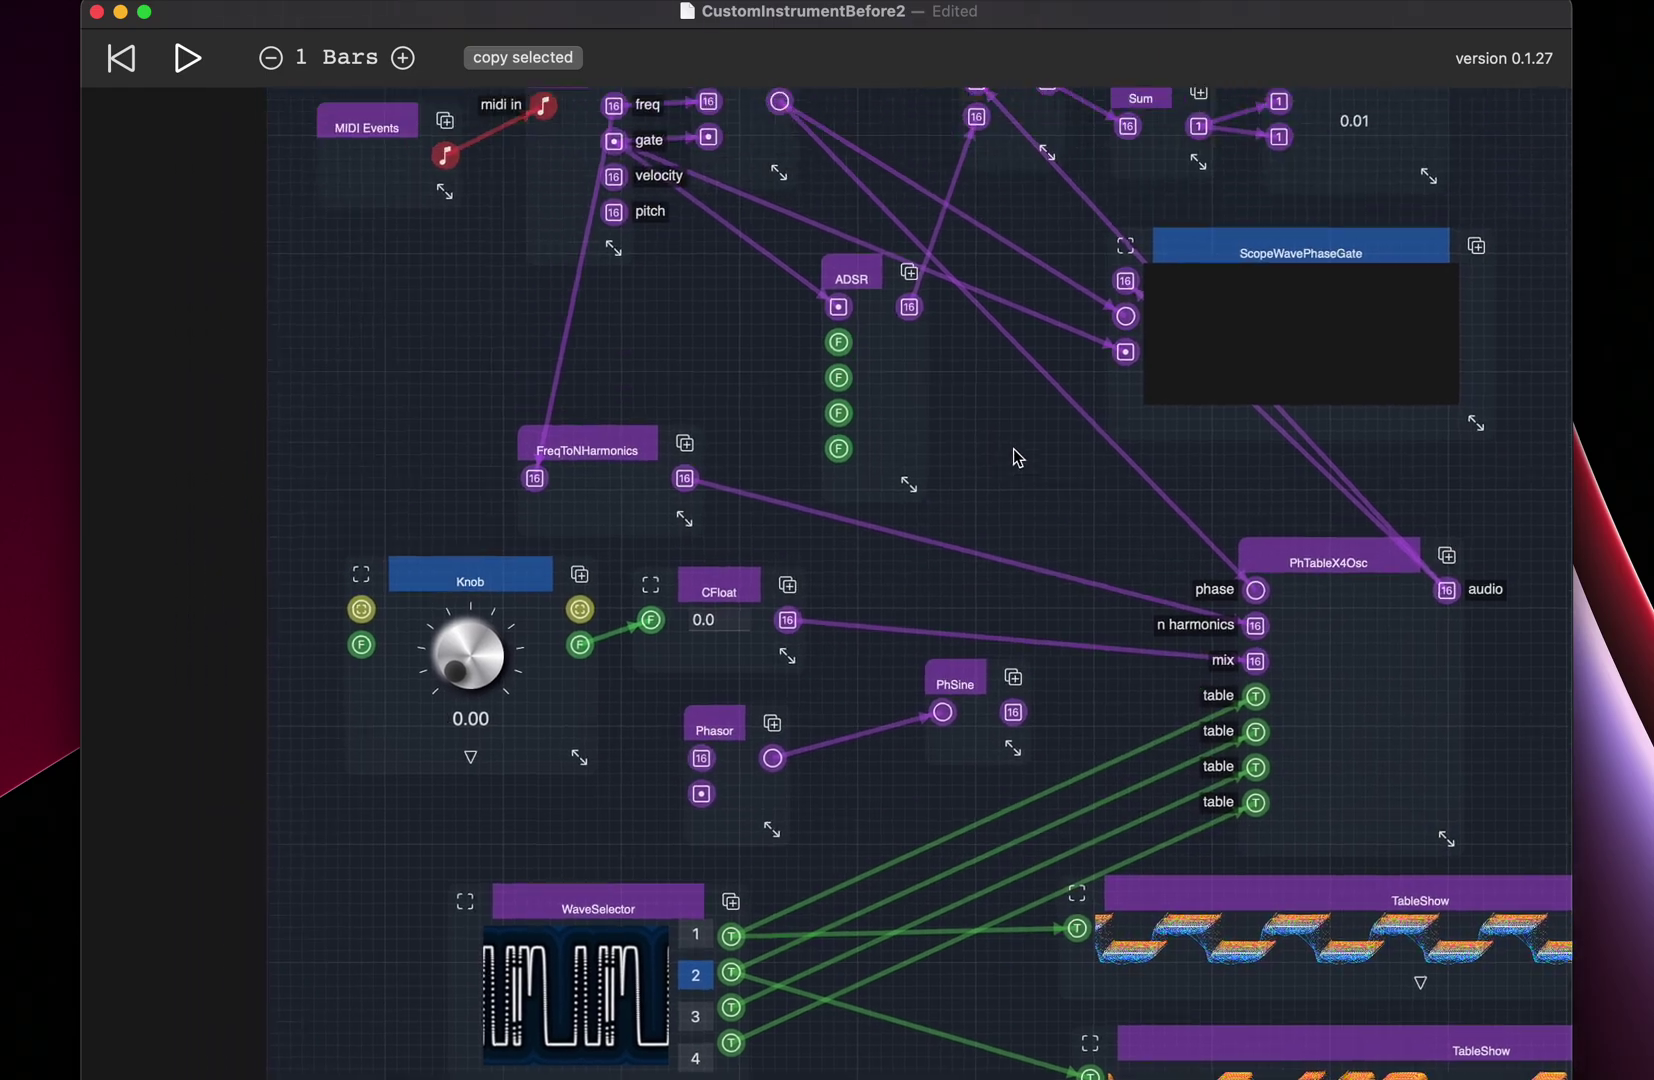
left_click_drag(755, 780, 819, 762)
left_click_drag(751, 117, 749, 127)
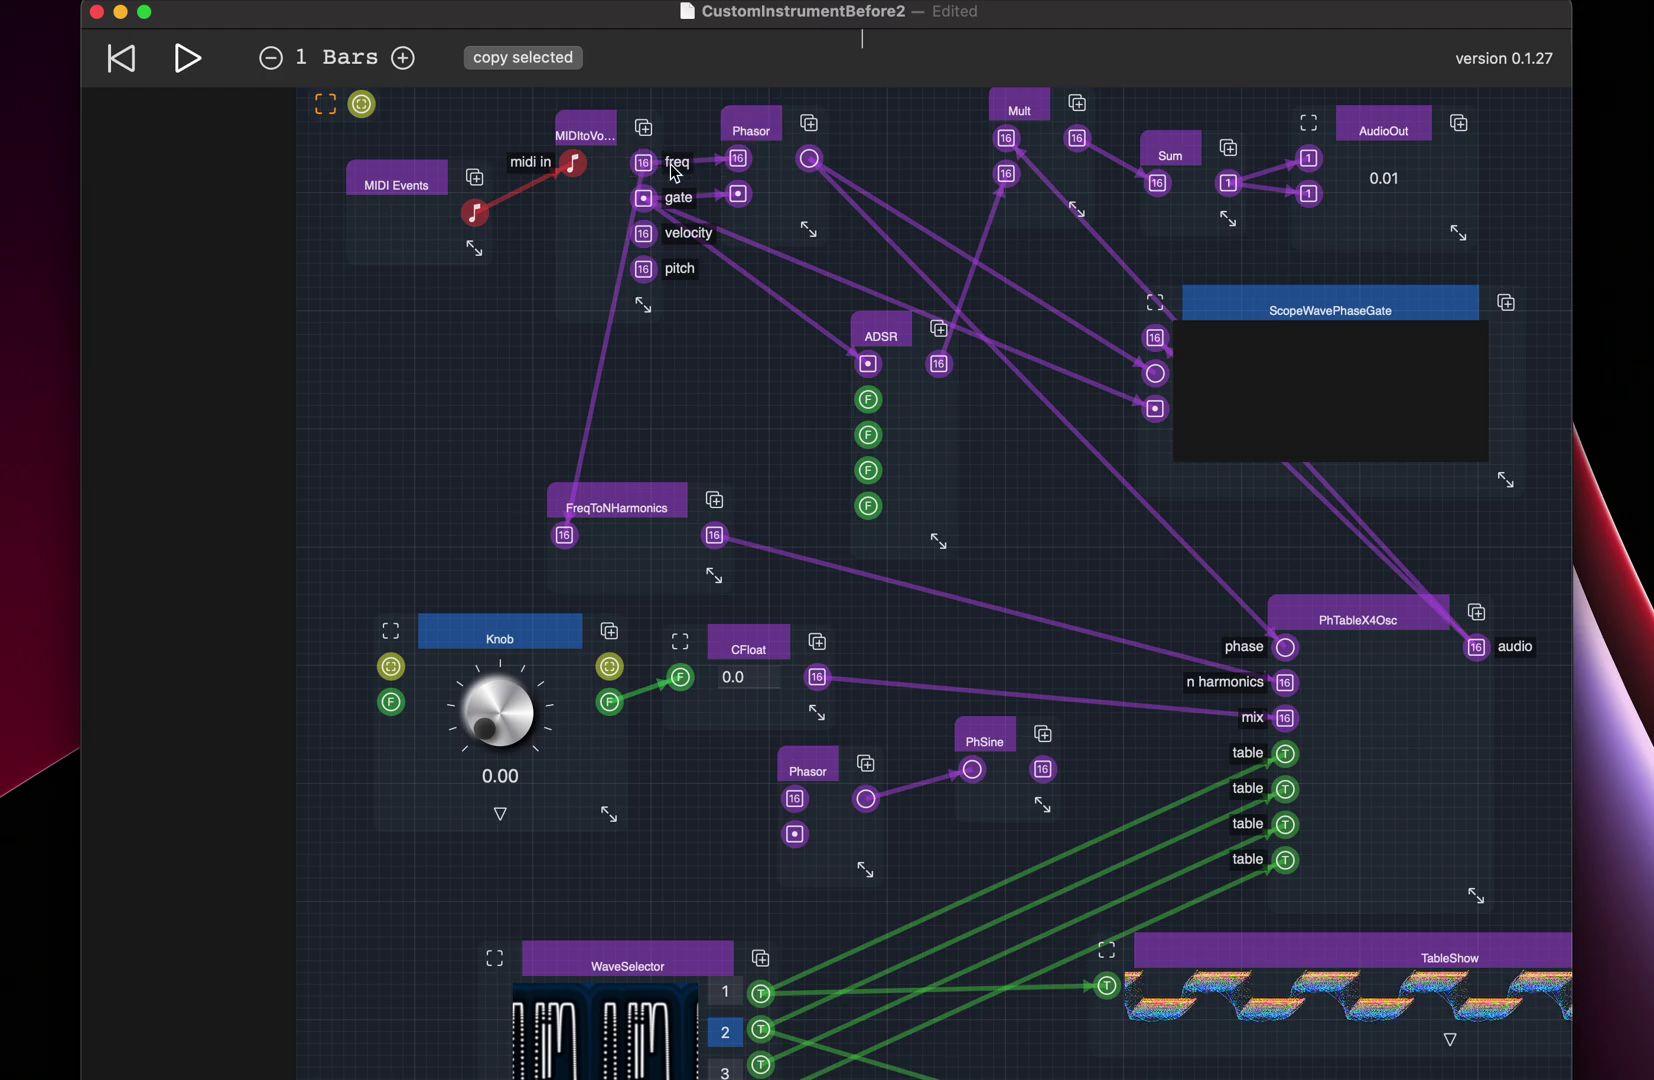
left_click_drag(989, 748, 961, 766)
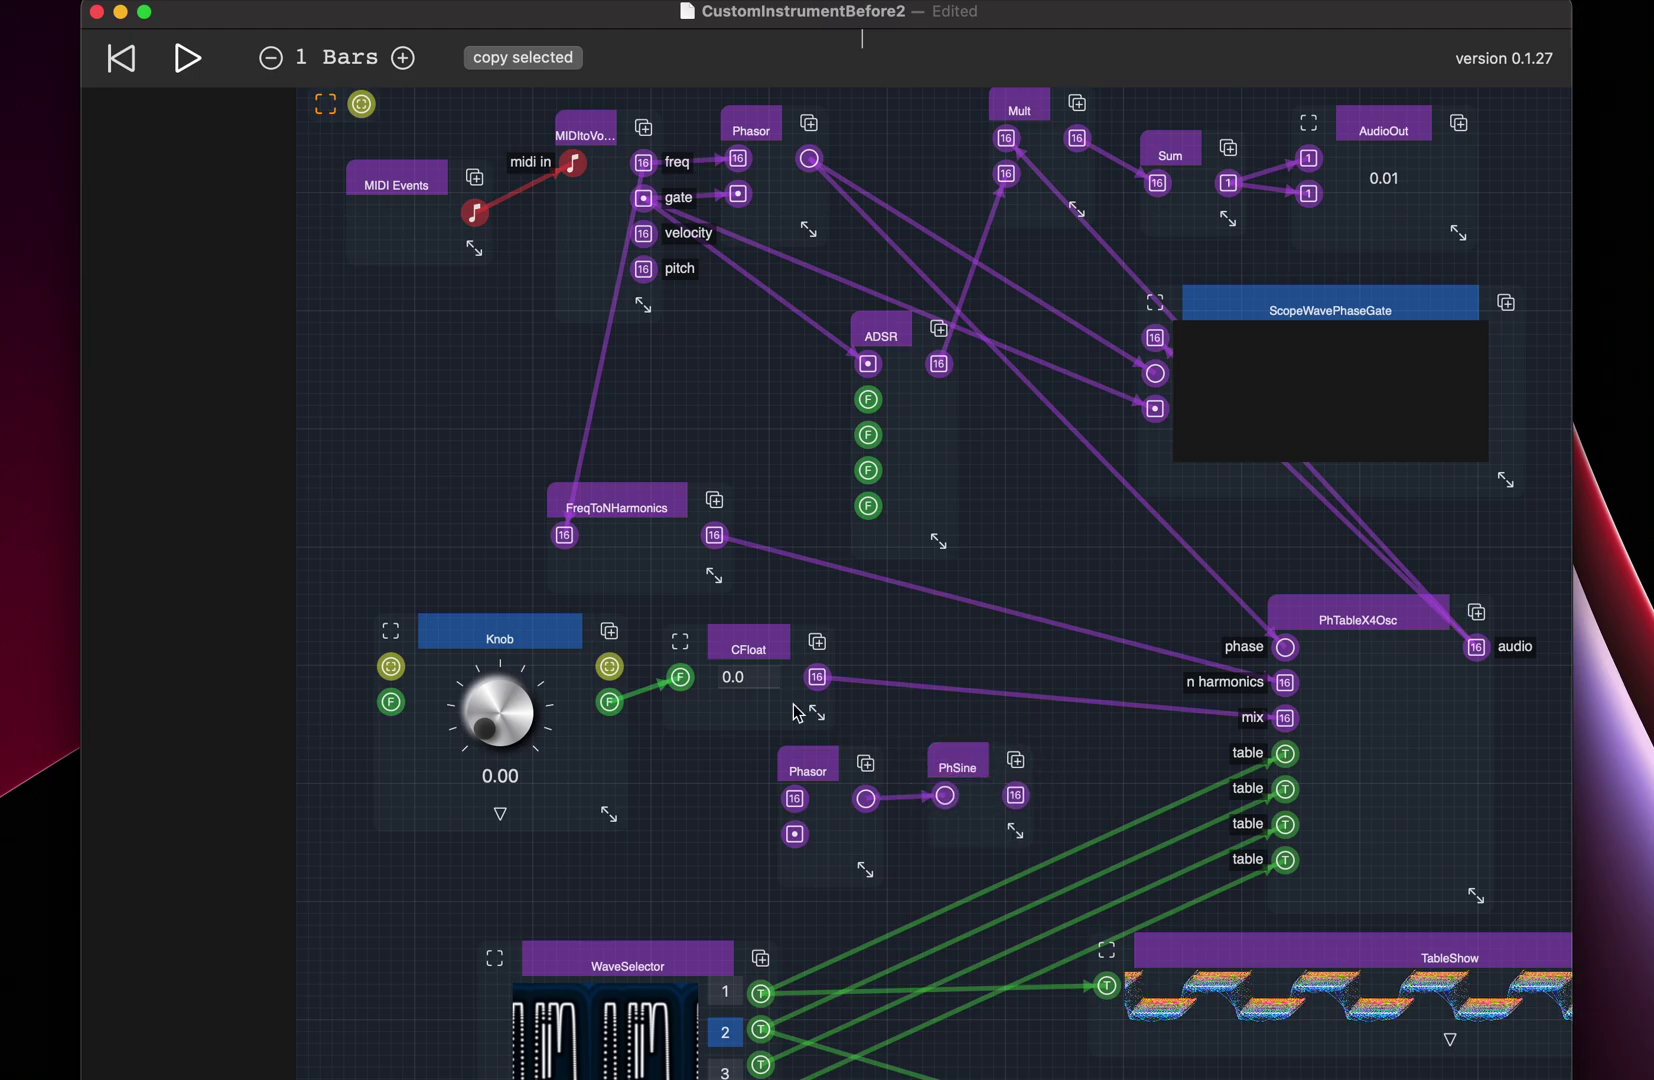
Step: Disconnect the Knob from CFloat and reroute CFloat's output from the oscillator's mix input to the new Phasor's frequency input
left_click_drag(681, 677, 1190, 750)
left_click_drag(1286, 718, 797, 803)
Step: Set CFloat to 0.1 and place the new Phasor and PhSine nodes to its right
mouse_move(820, 690)
left_mouse_down()
mouse_move(957, 763)
mouse_move(820, 720)
left_mouse_up()
key("BackSpace")
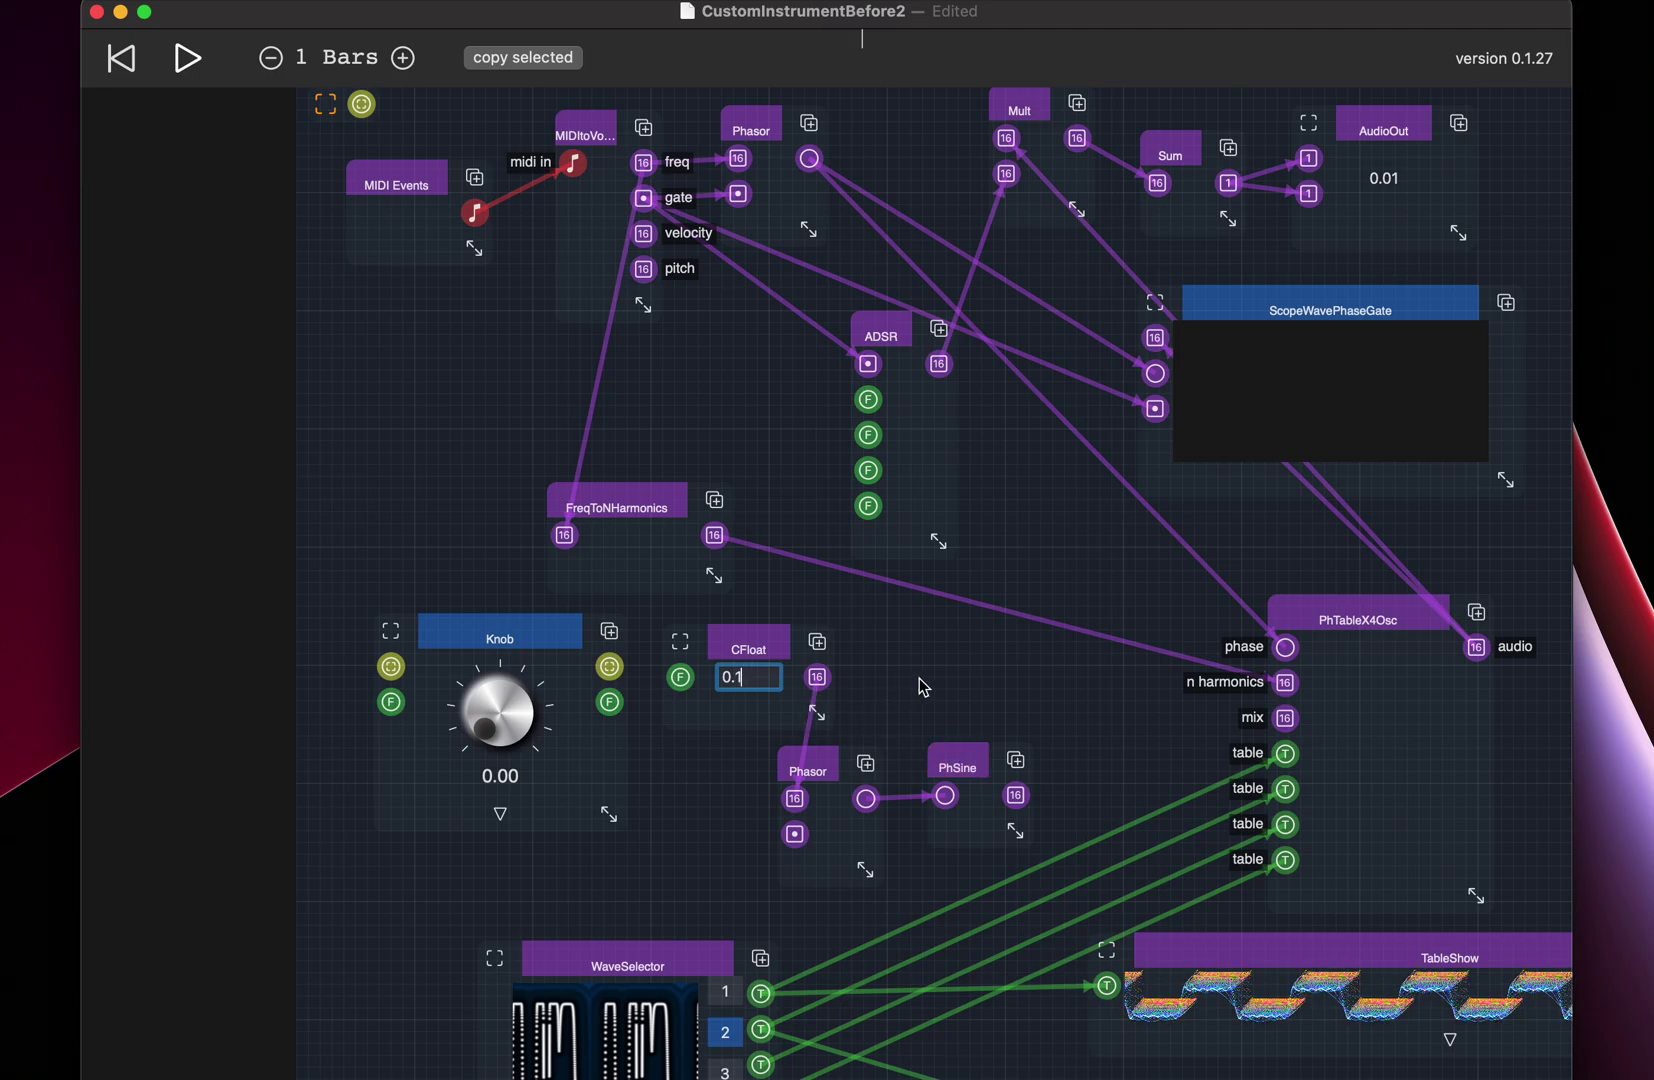
left_click_drag(957, 765, 1029, 724)
left_click_drag(825, 773, 914, 657)
Step: Connect the MIDItoVoices gate output to the new Phasor's gate input and PhSine's output to the oscillator's mix input
left_click(647, 196)
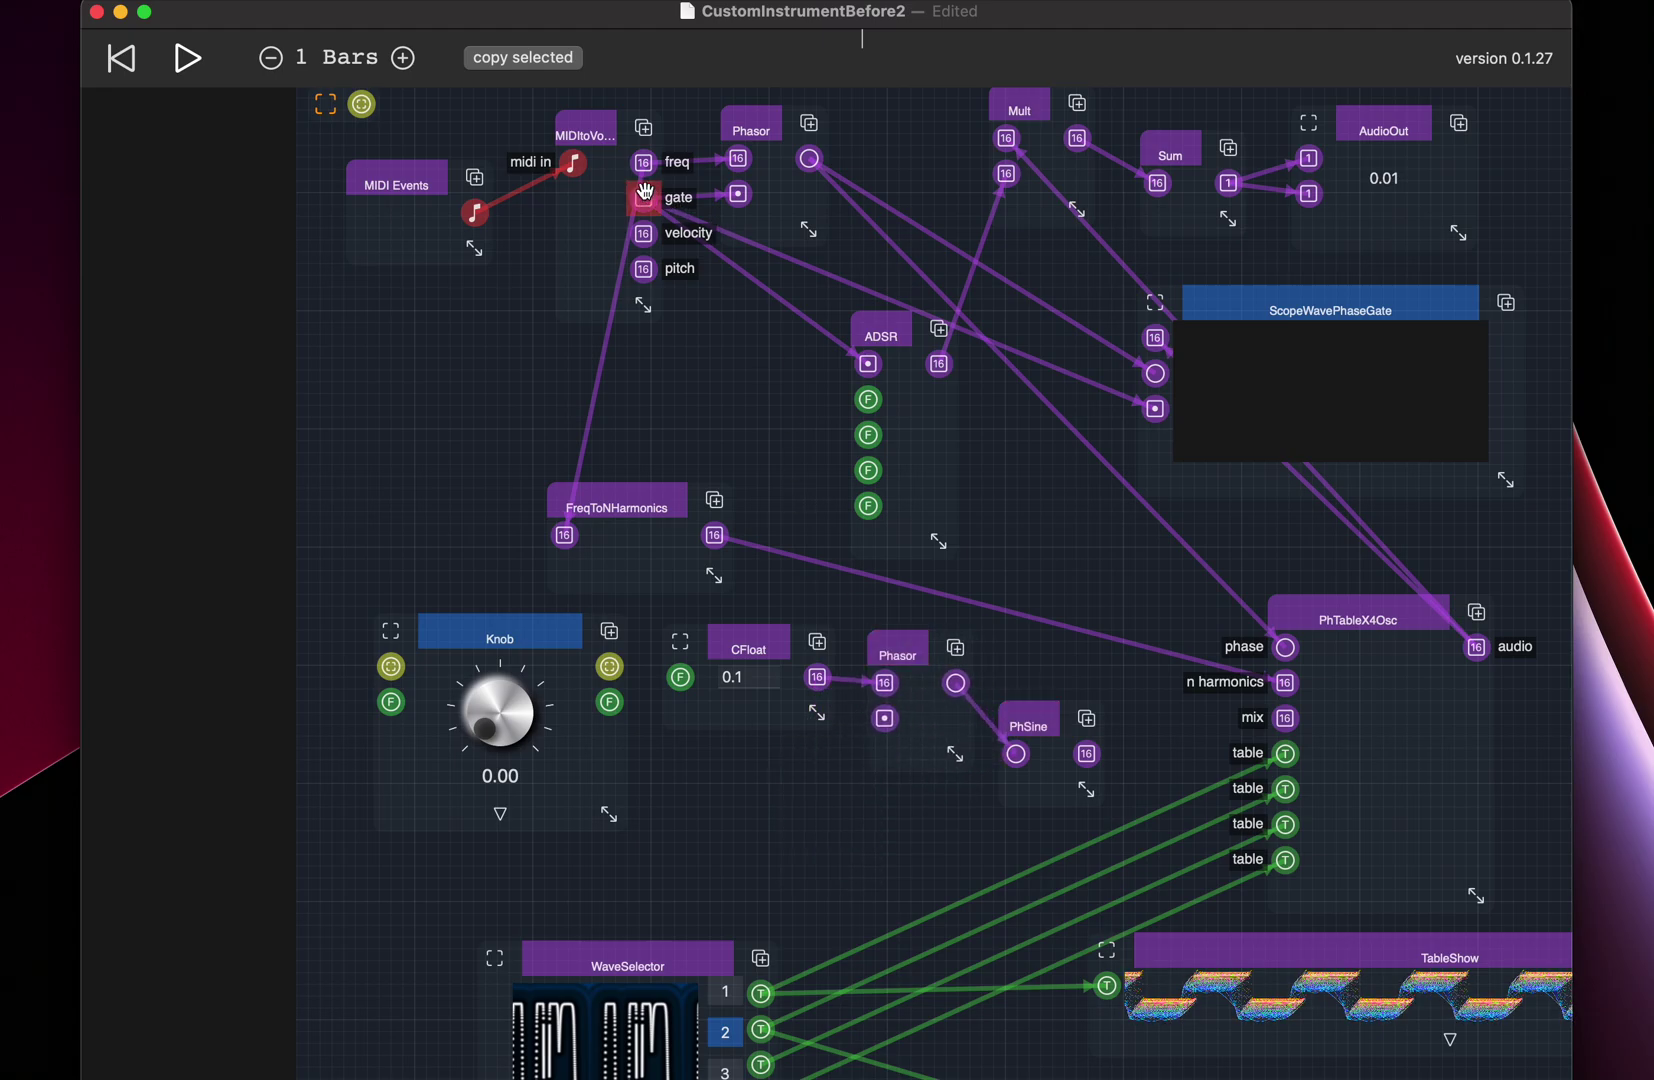
left_click_drag(643, 198, 885, 719)
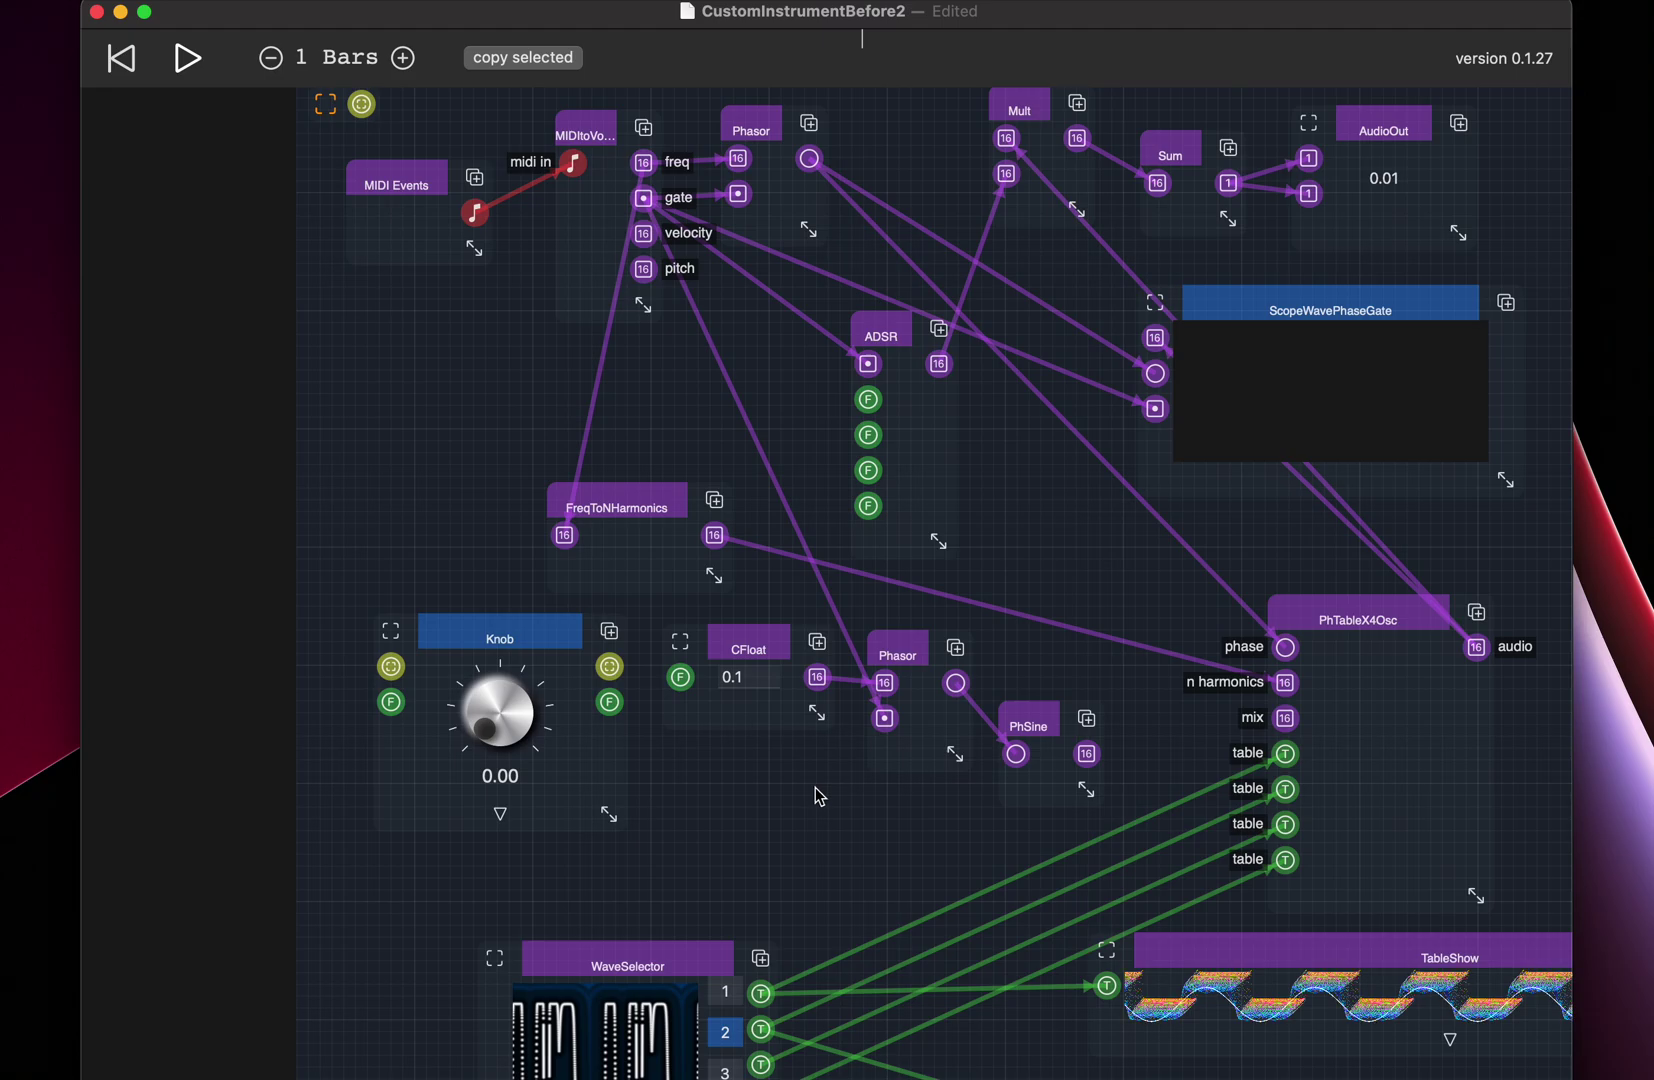
left_click_drag(1029, 726, 1287, 718)
left_click(1080, 721)
left_click_drag(1040, 712, 1073, 702)
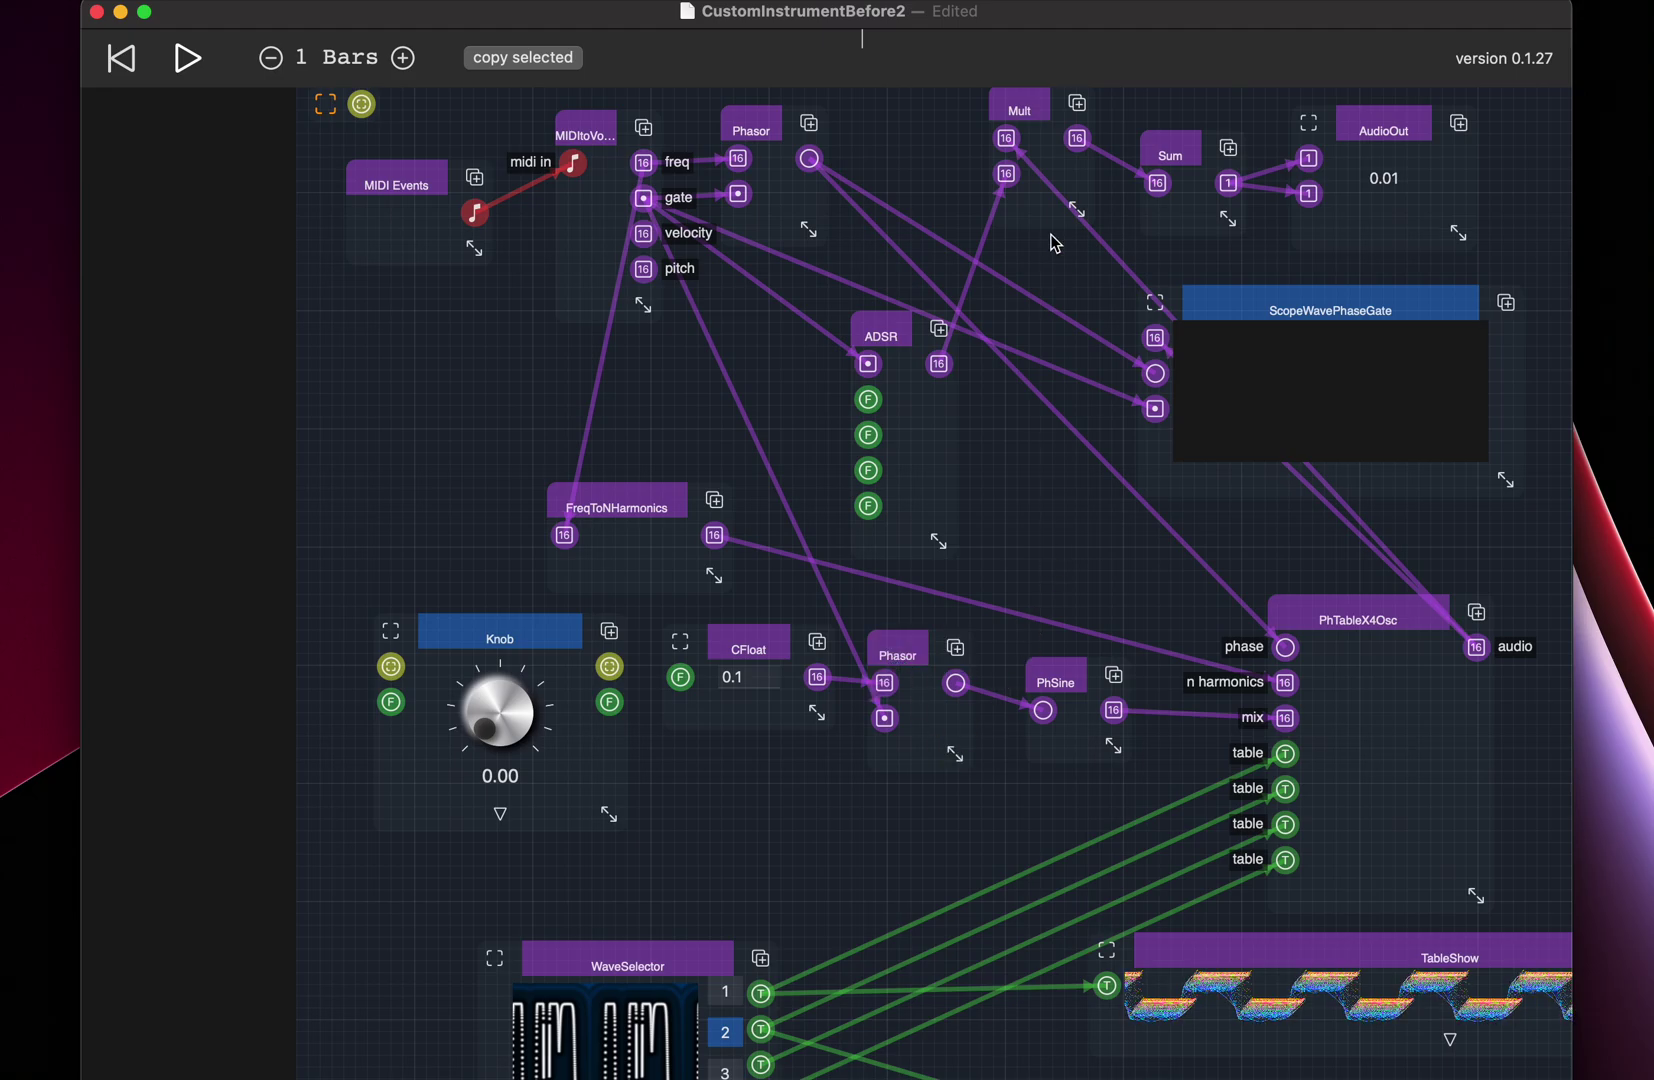
Step: Duplicate the Mult node below the new Phasor and reroute PhSine's output from the mix input to the copy's first input
left_click(1075, 110)
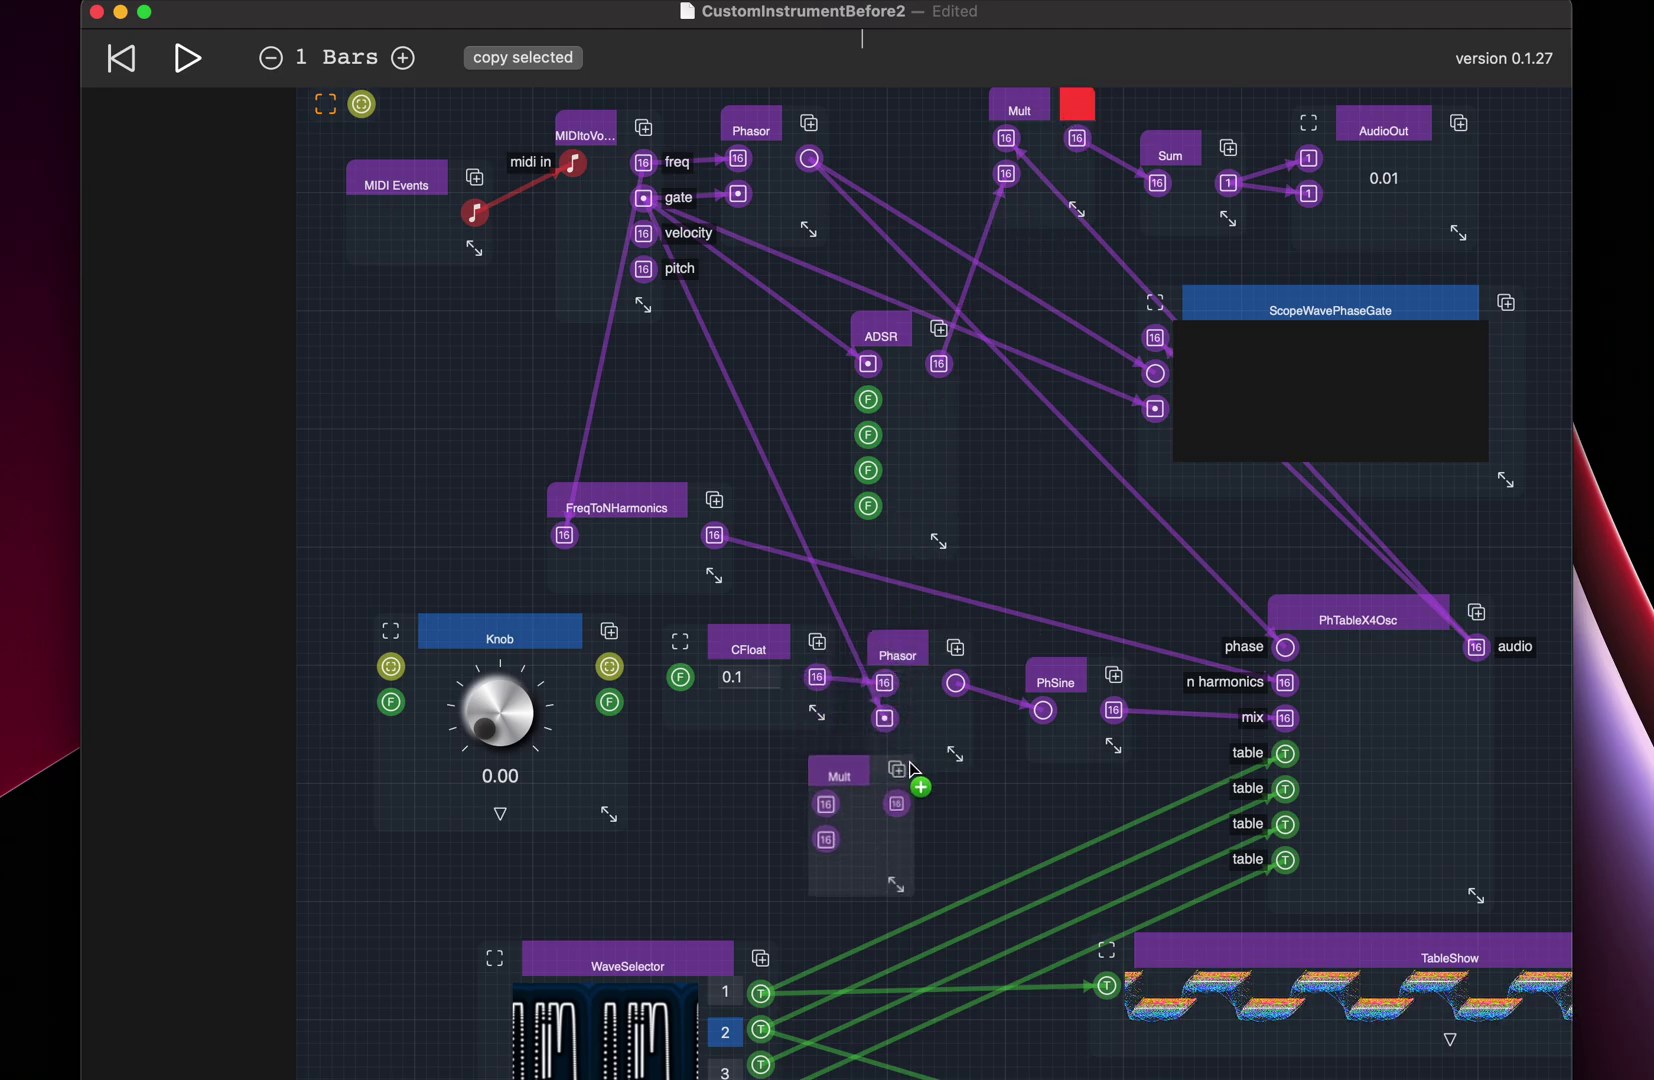
left_click_drag(922, 783, 915, 782)
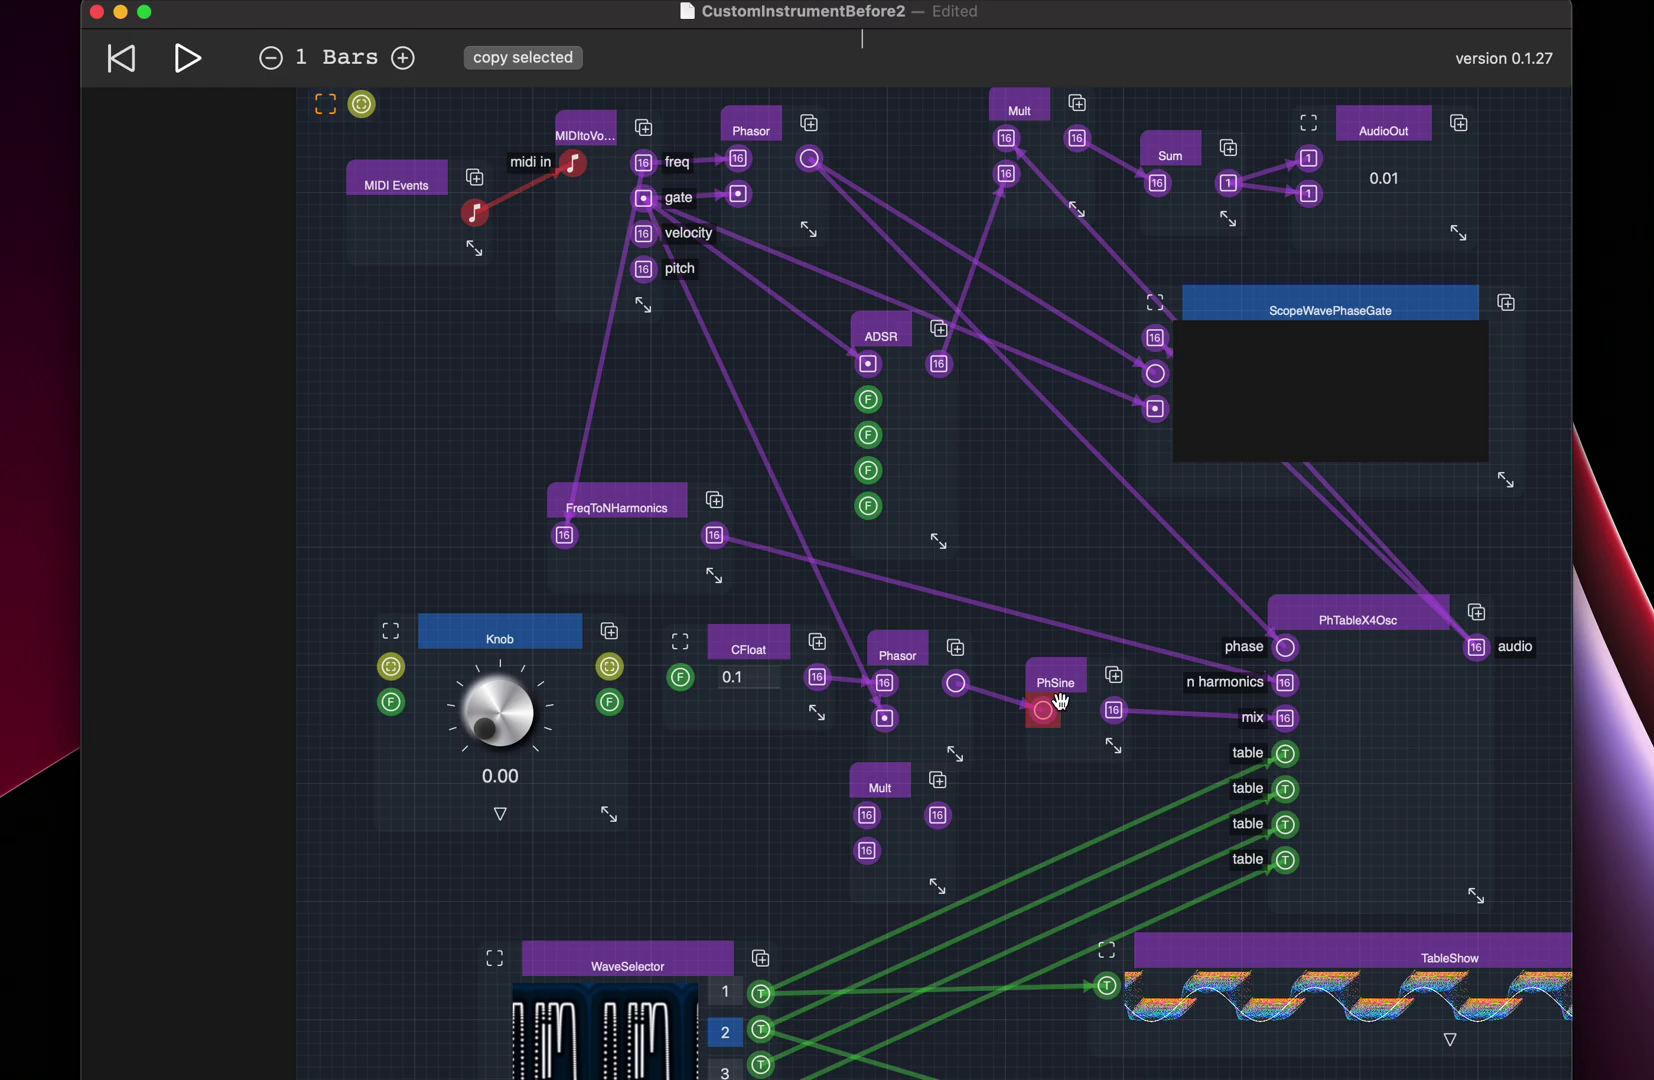
left_click_drag(1287, 718, 872, 814)
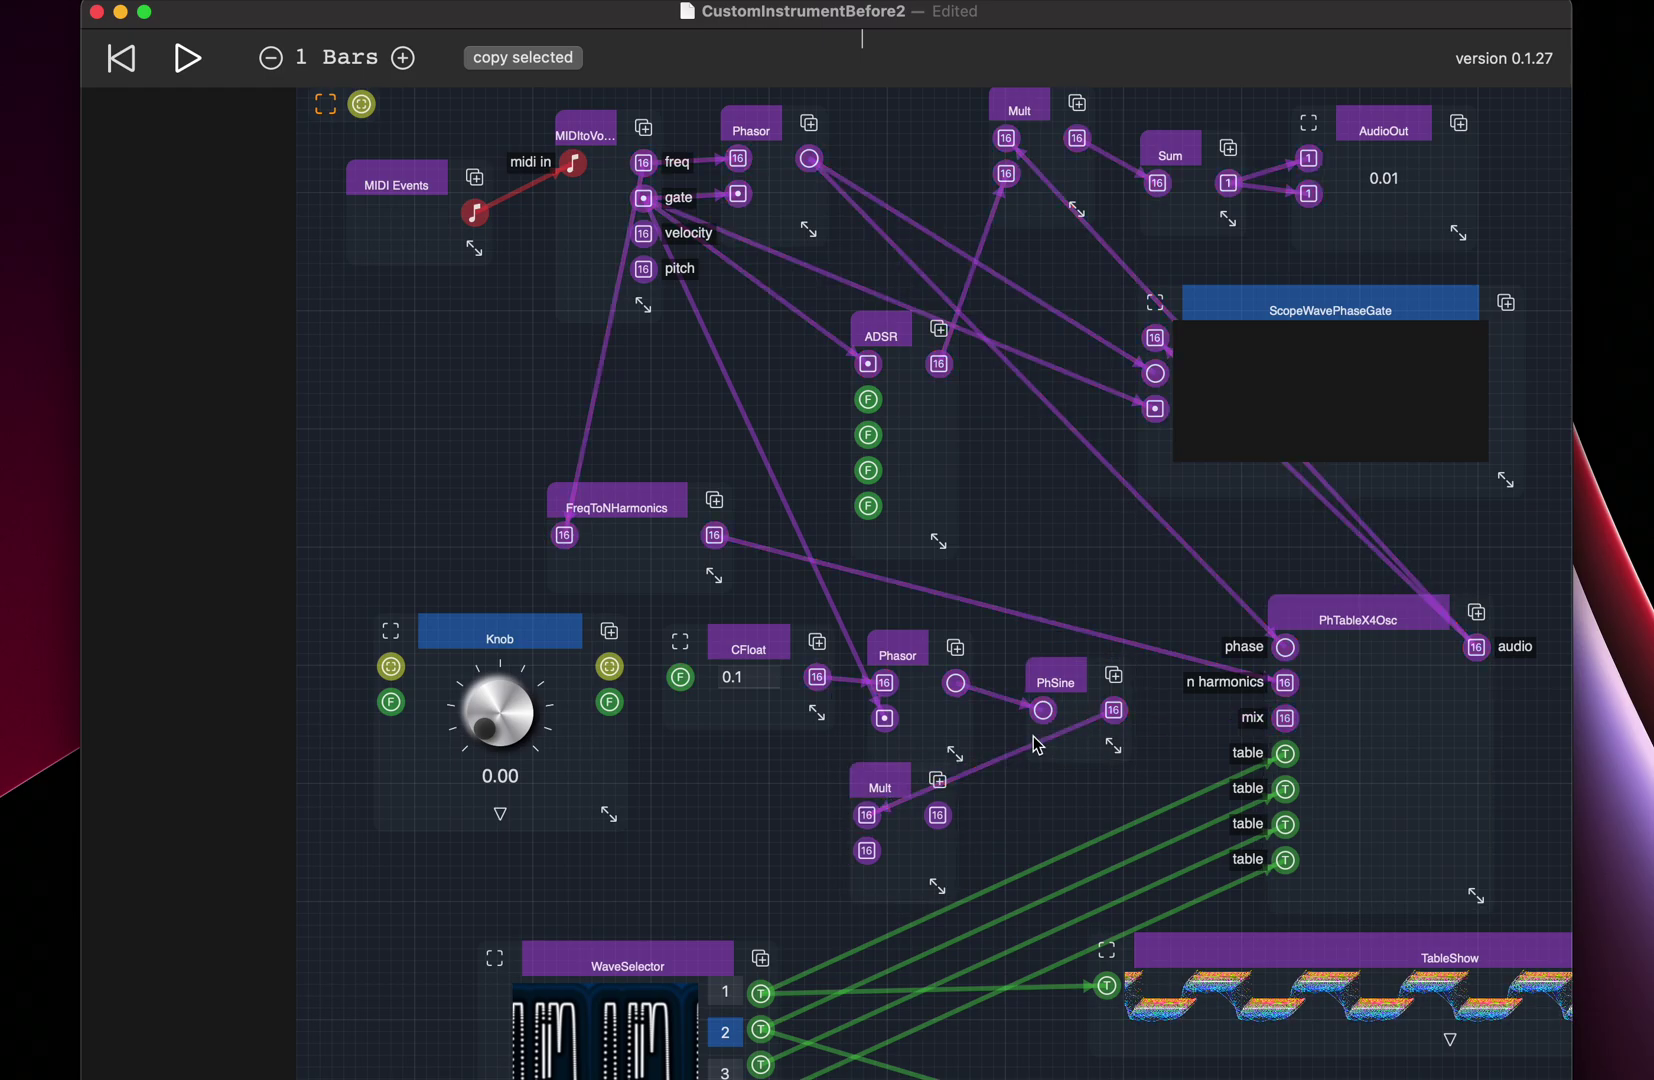
Step: Duplicate the CFloat node beside the new Mult, set the copy to 0.5 and connect it to Mult's second input
left_click(816, 651)
left_click_drag(740, 776, 790, 800)
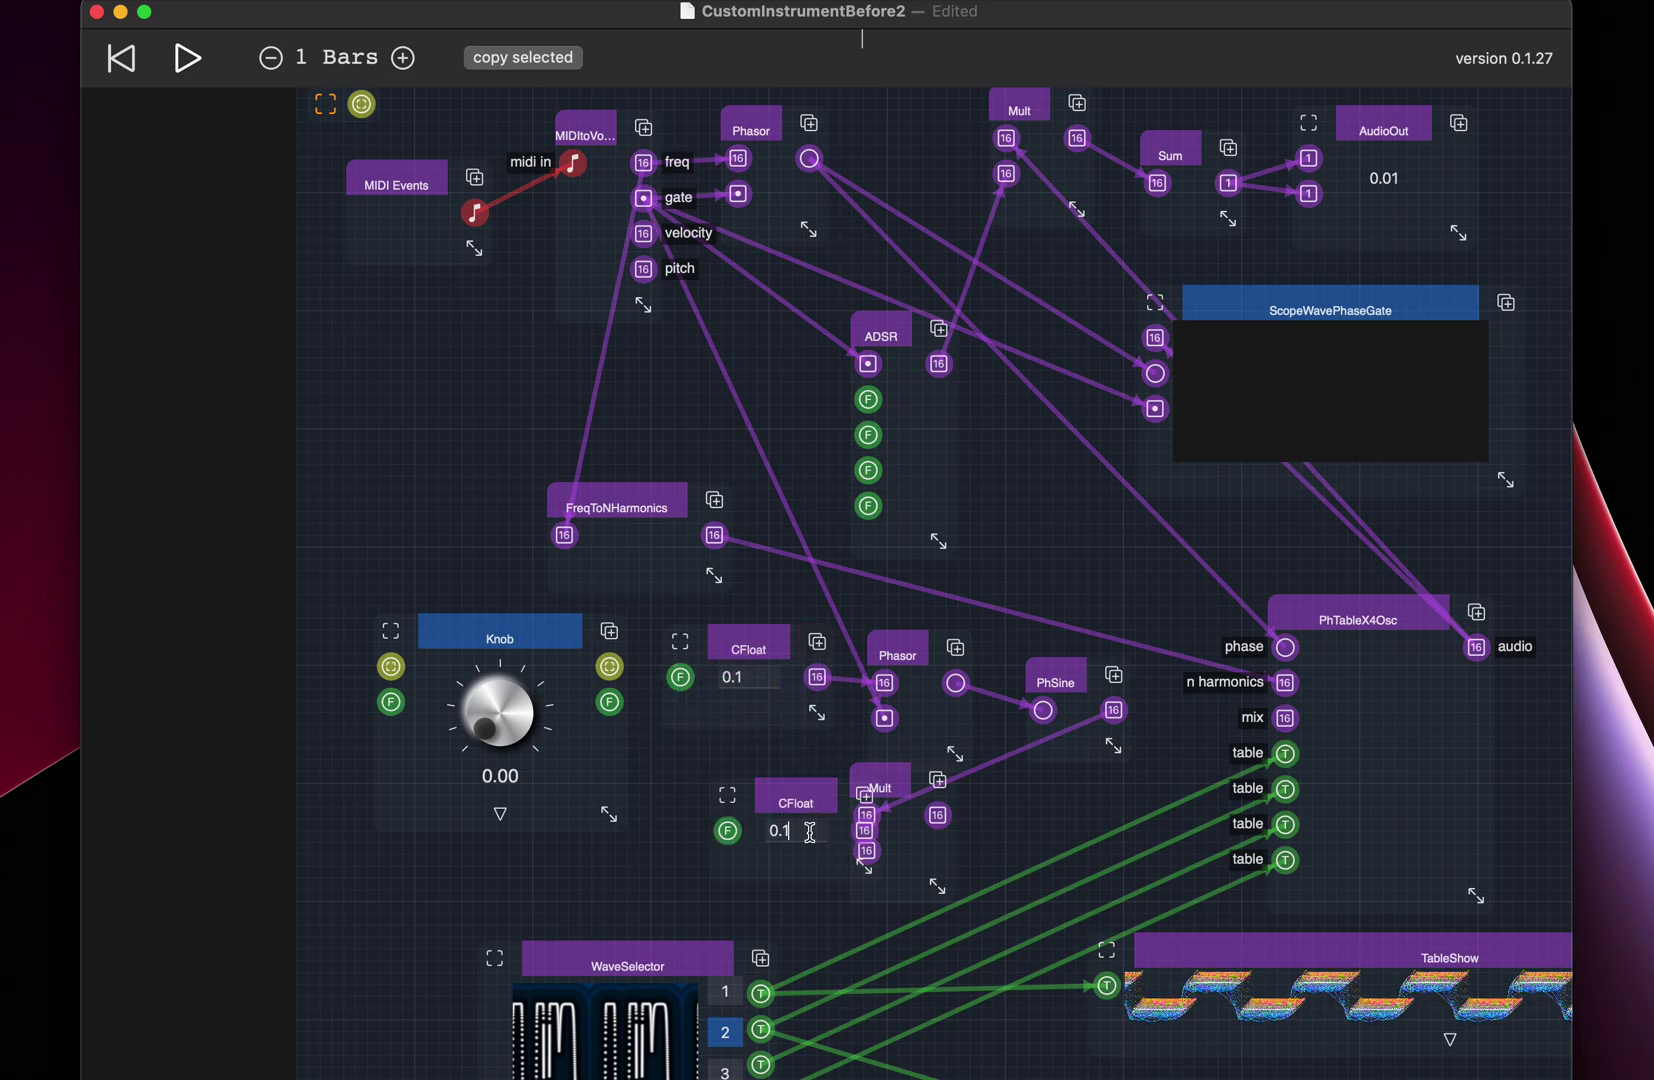
left_click_drag(790, 797, 714, 797)
key("BackSpace")
type("5")
left_click_drag(828, 842, 867, 851)
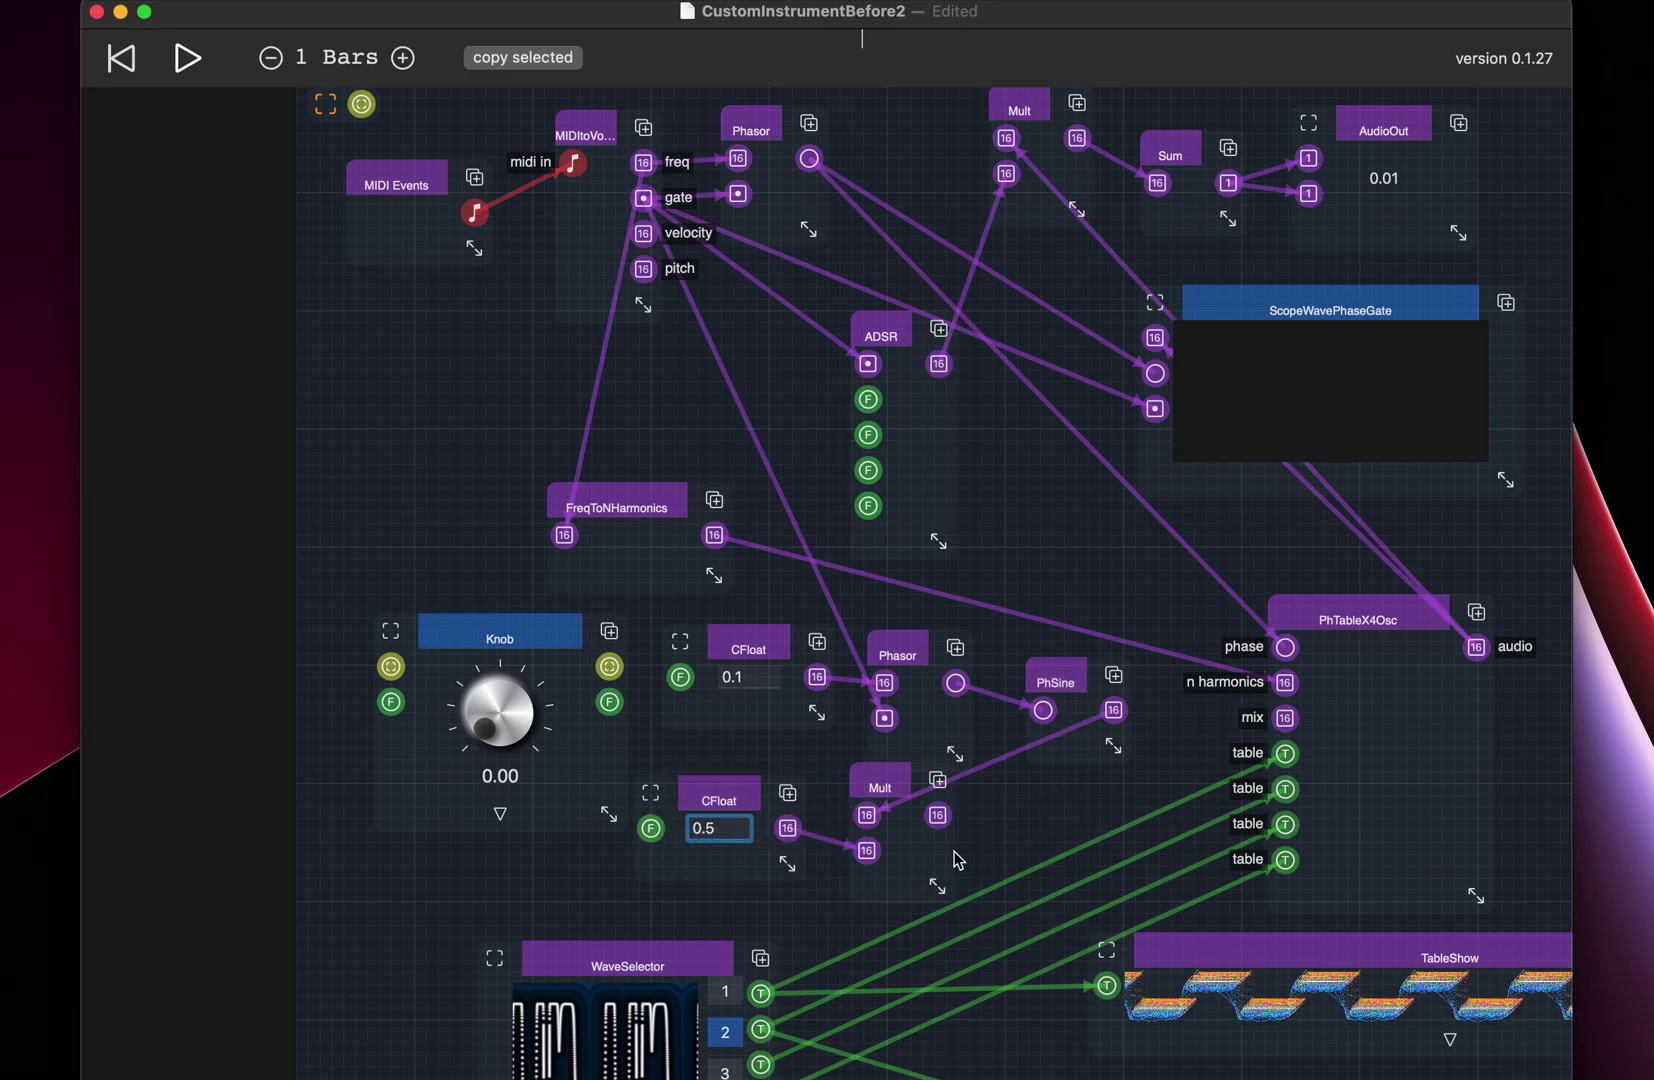
Step: Connect both the new Mult's output and the 0.5 CFloat's output to the oscillator's mix input, placing that CFloat below Mult
scroll(938, 815, "left", 3)
left_click_drag(1011, 818, 1357, 713)
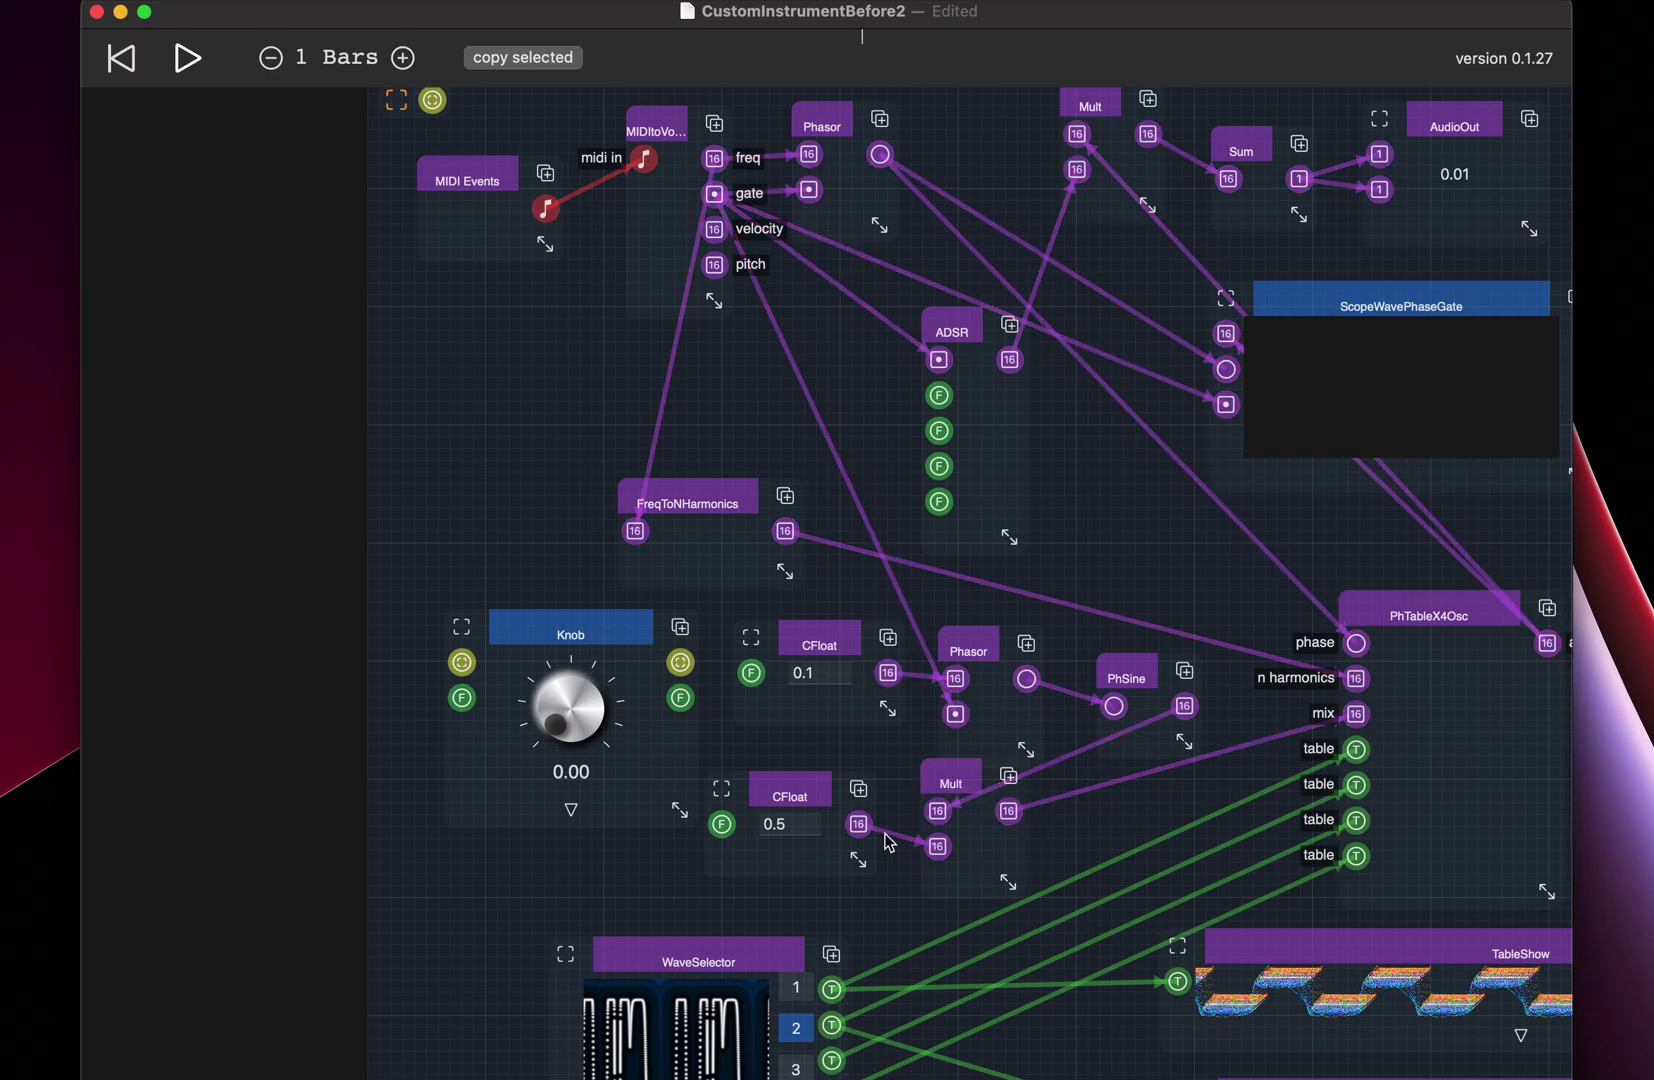
left_click_drag(859, 824, 1357, 718)
left_click_drag(787, 801, 844, 890)
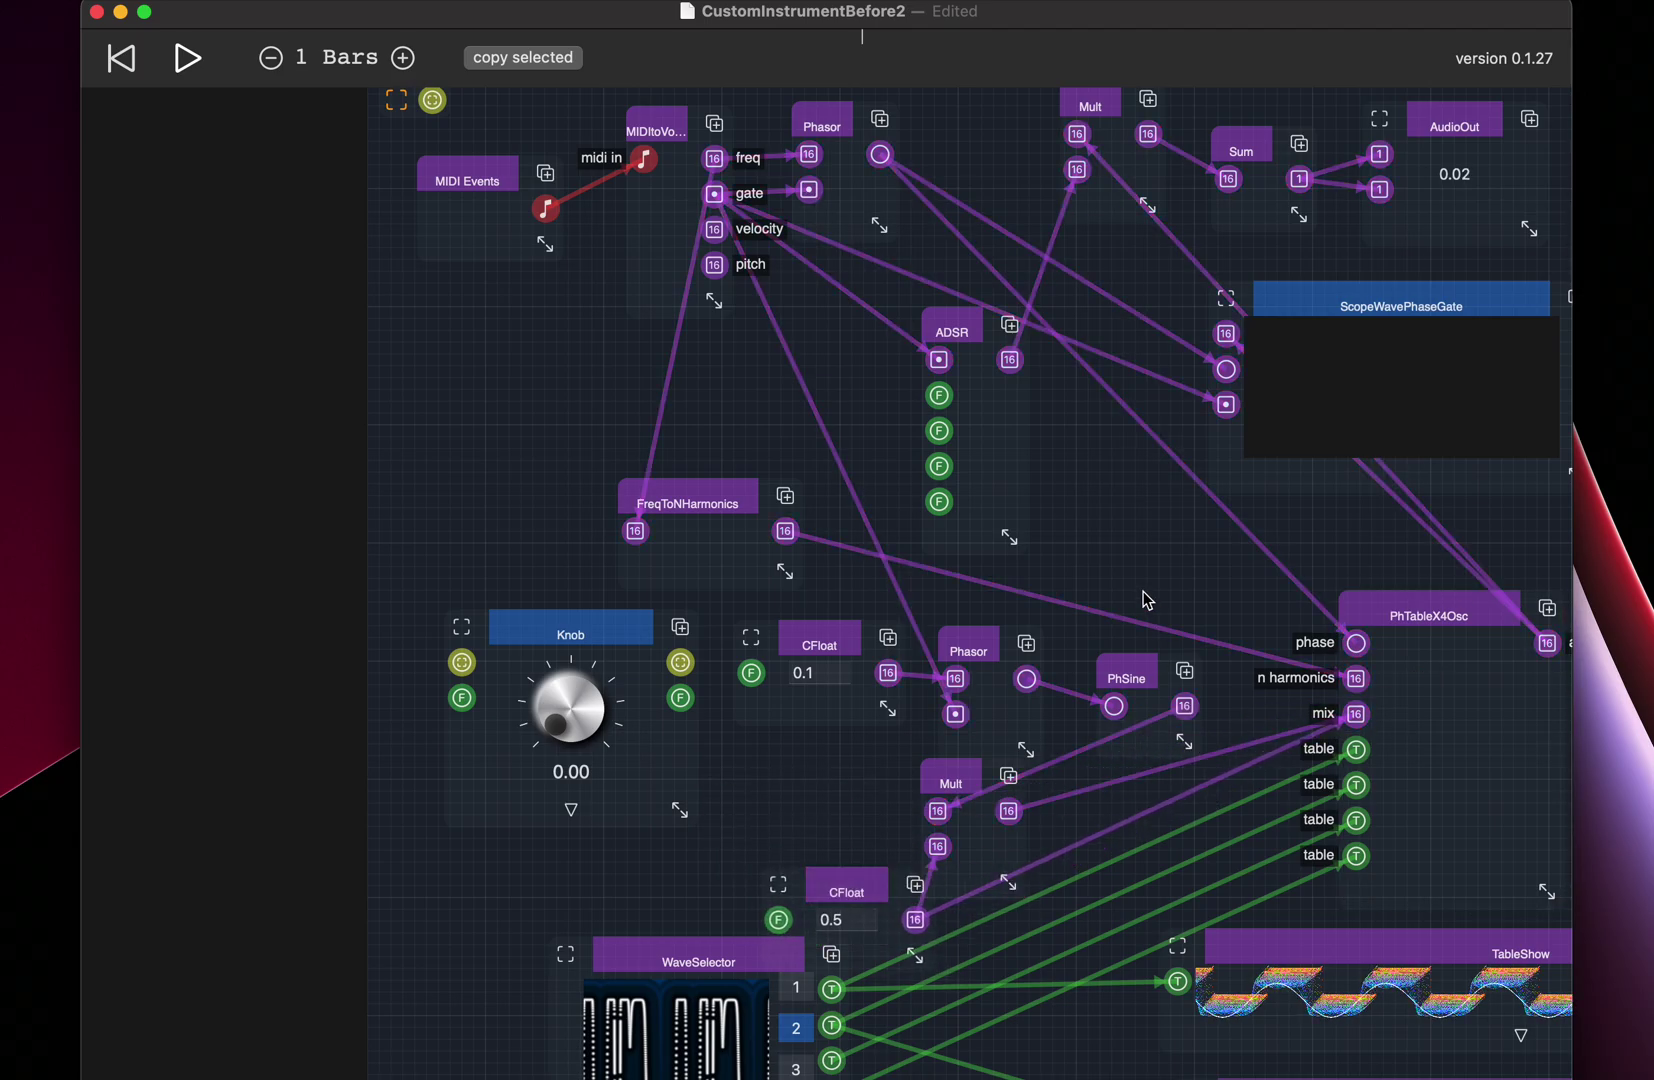
Step: Move the disconnected Knob node slightly away from the CFloat node
left_click_drag(619, 617, 572, 632)
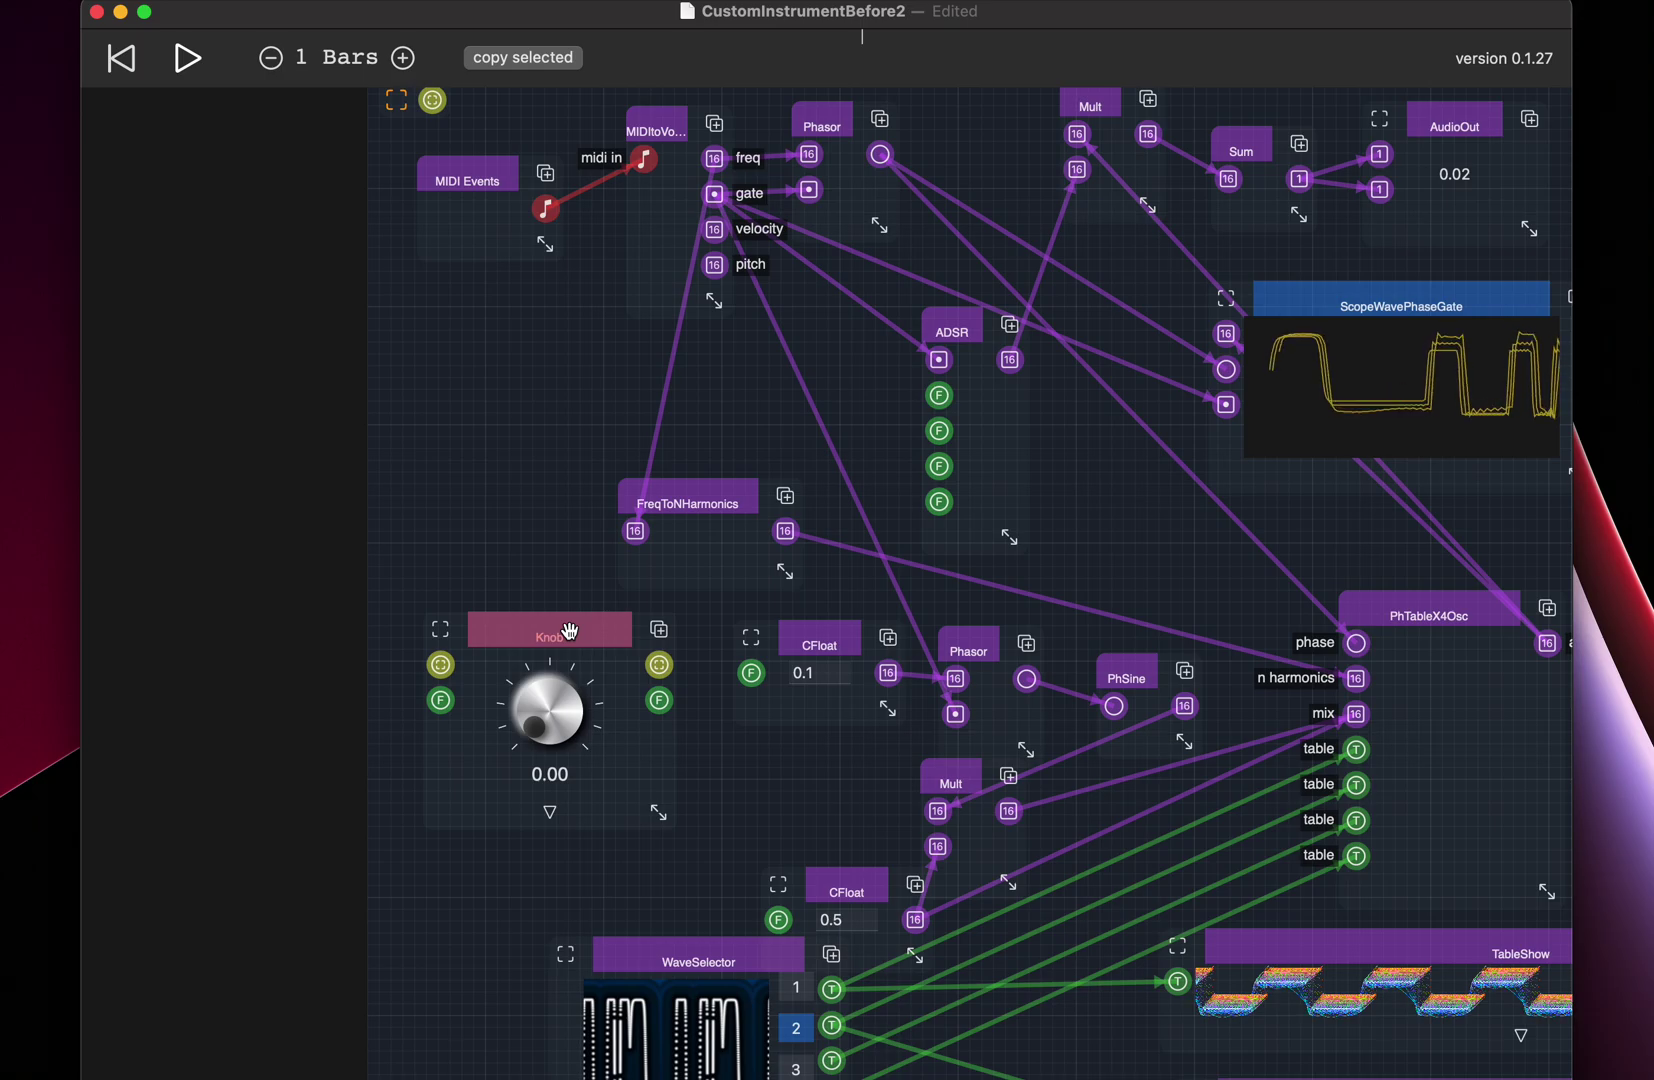
left_click(570, 631)
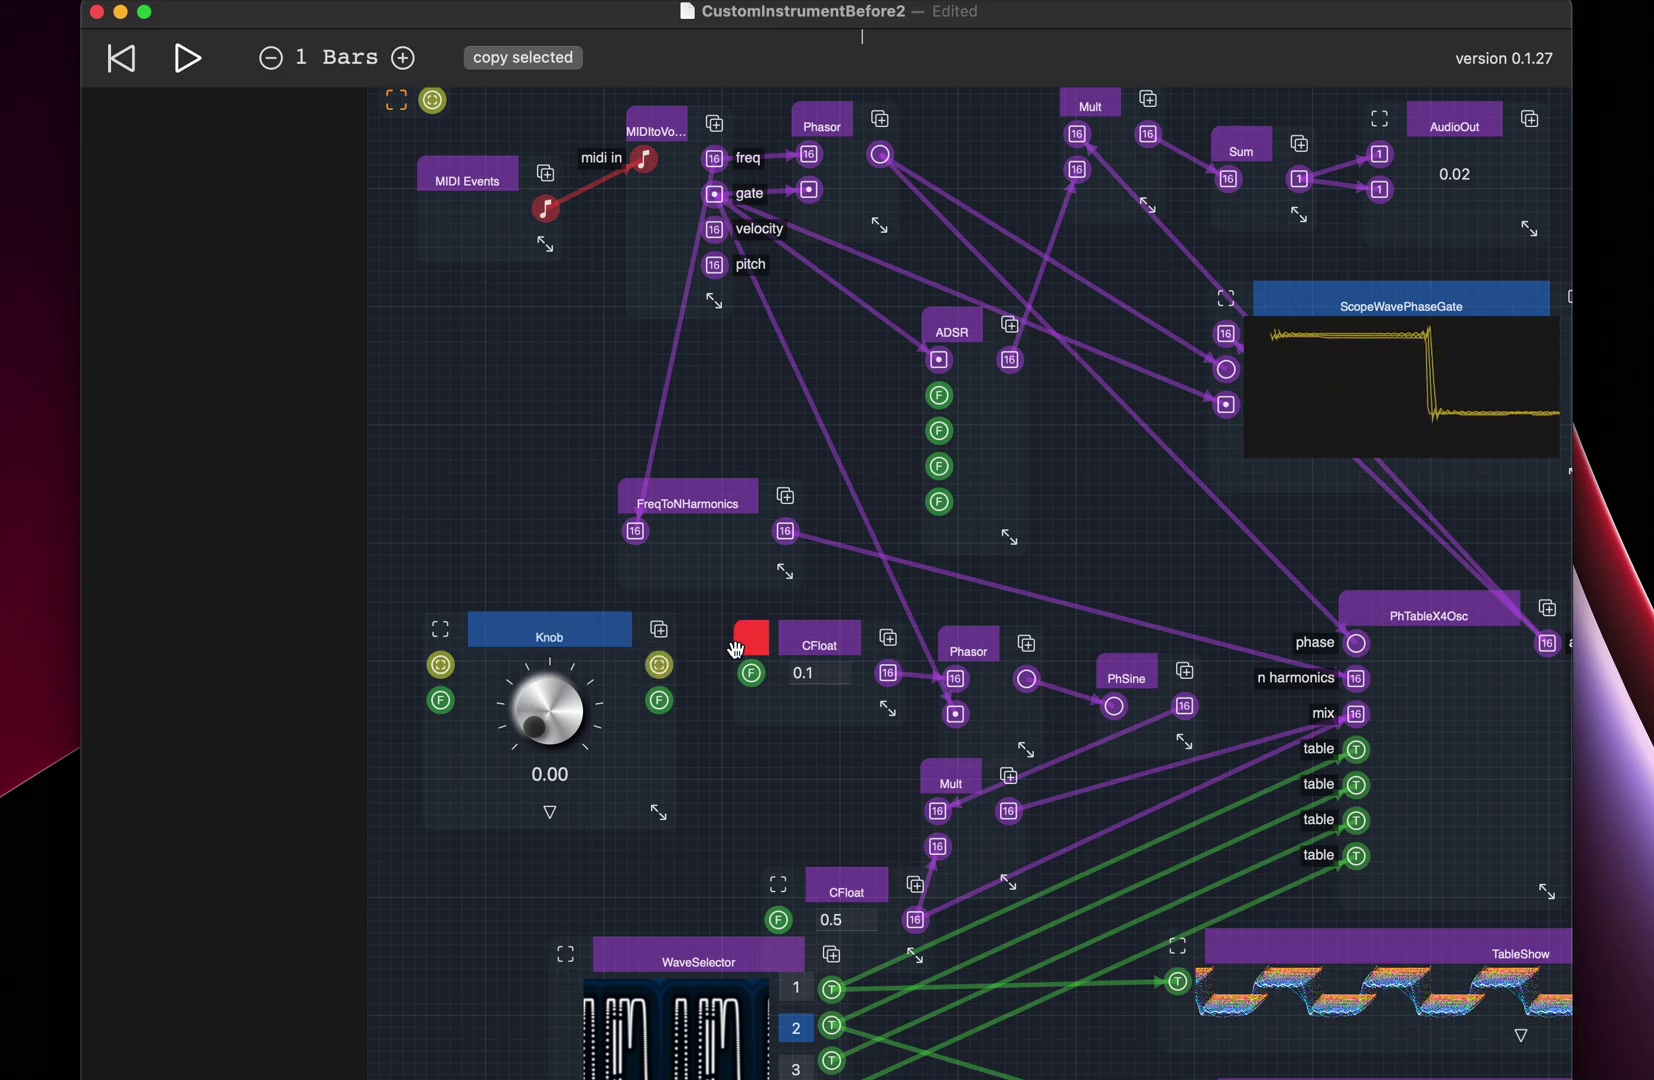
Step: Set the CFloat that drives the modulation Phasor's frequency to 0.3
left_click_drag(1059, 561, 904, 561)
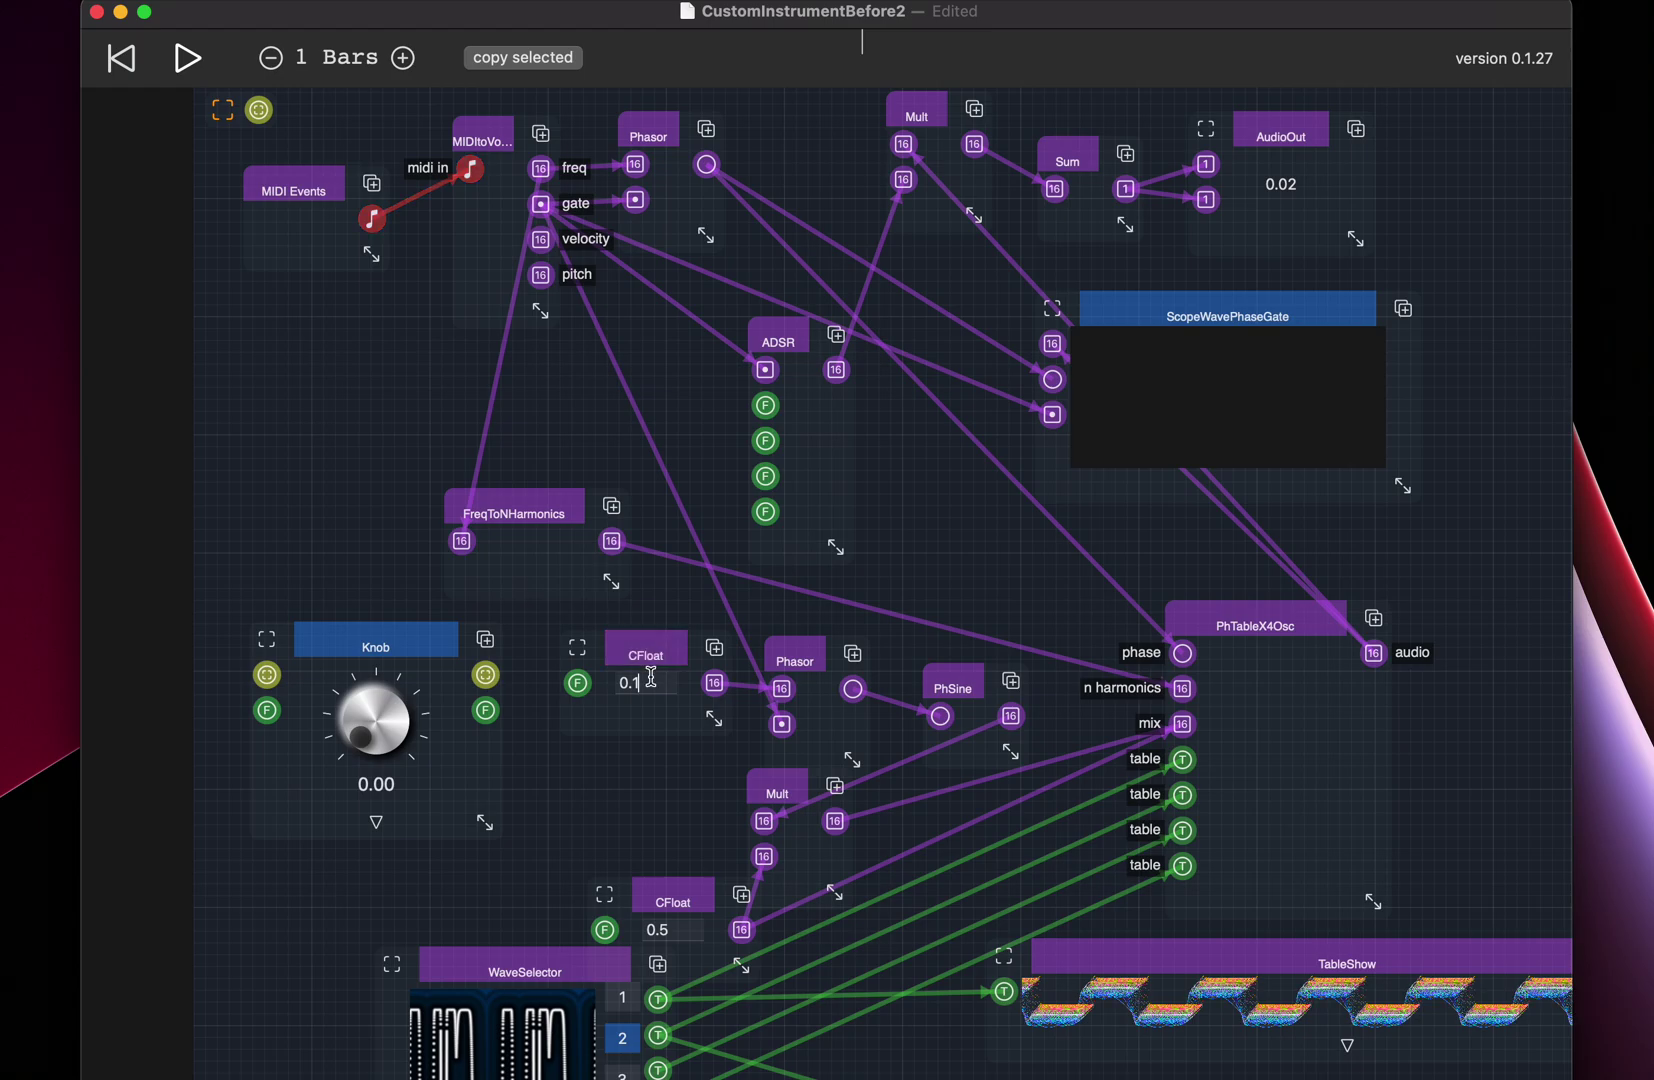
key("BackSpace")
type("3")
key("Return")
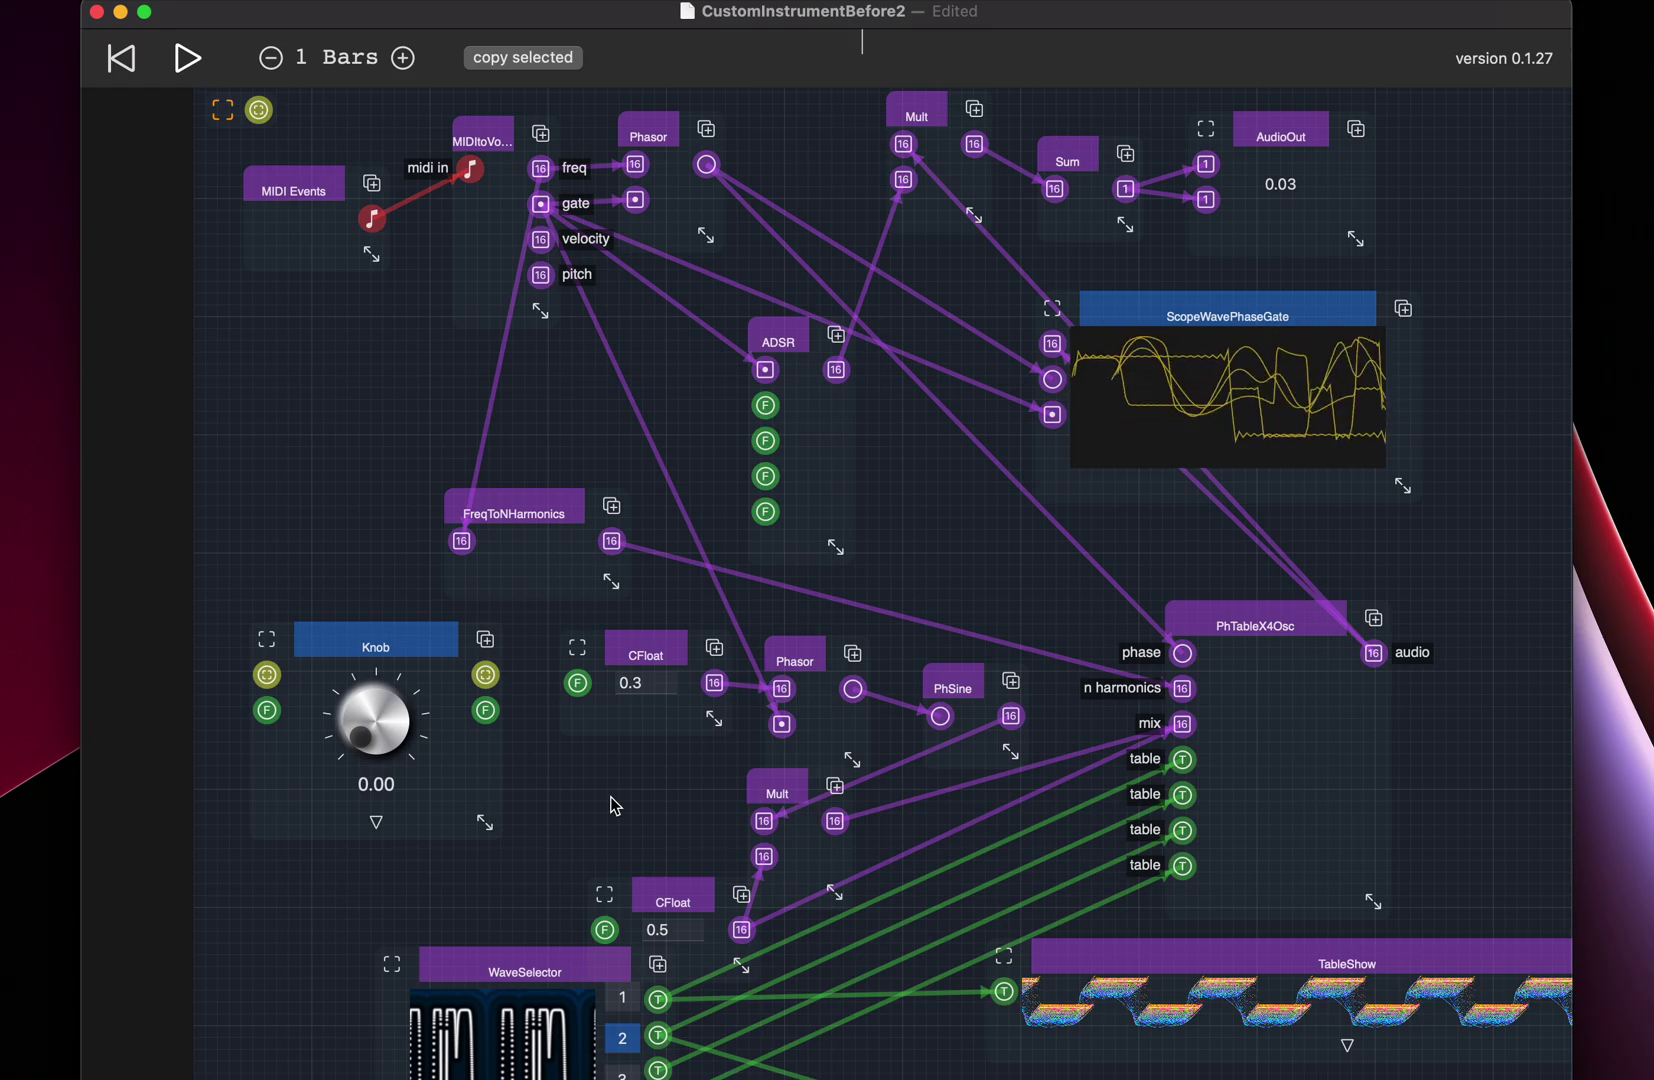
Step: Set the CFloat that drives the modulation Phasor's frequency to 0.05
left_click(651, 688)
key("BackSpace")
type("0")
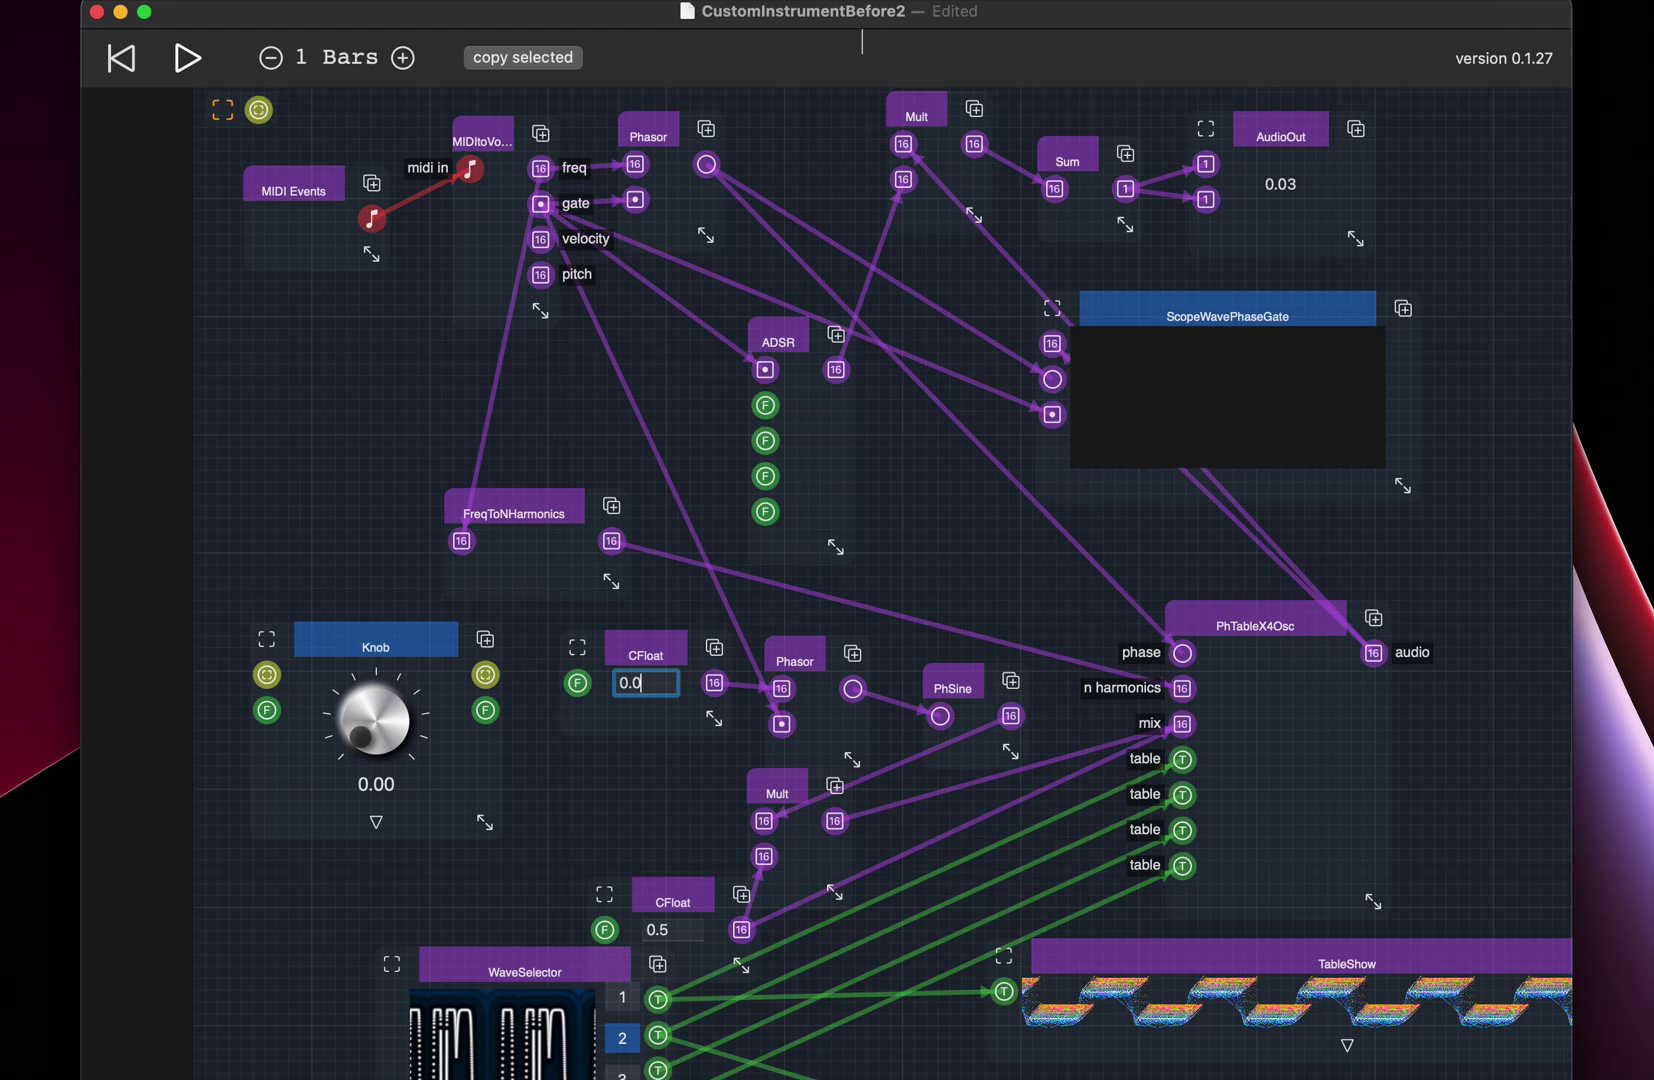
type("5")
key("Return")
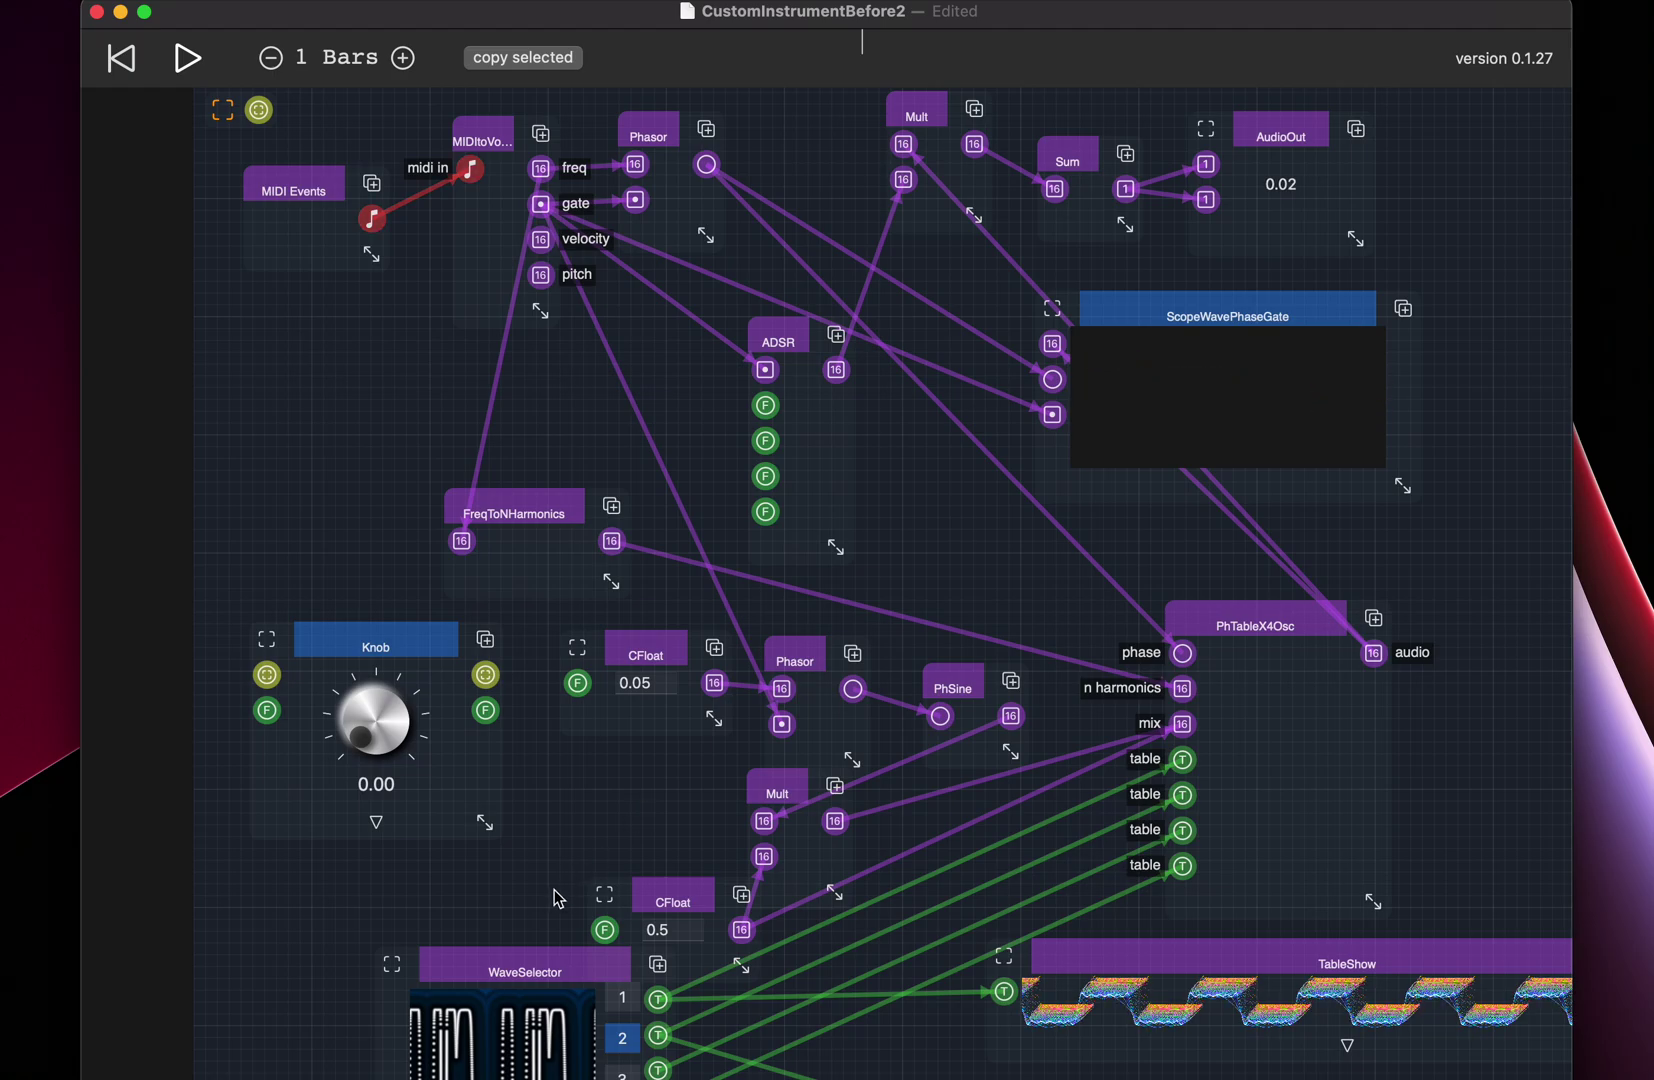
Step: Assign the sawtooth waveform to slot 3 of the WaveSelector
scroll(554, 889, "down", 5)
left_click(508, 710)
left_click_drag(508, 710, 480, 738)
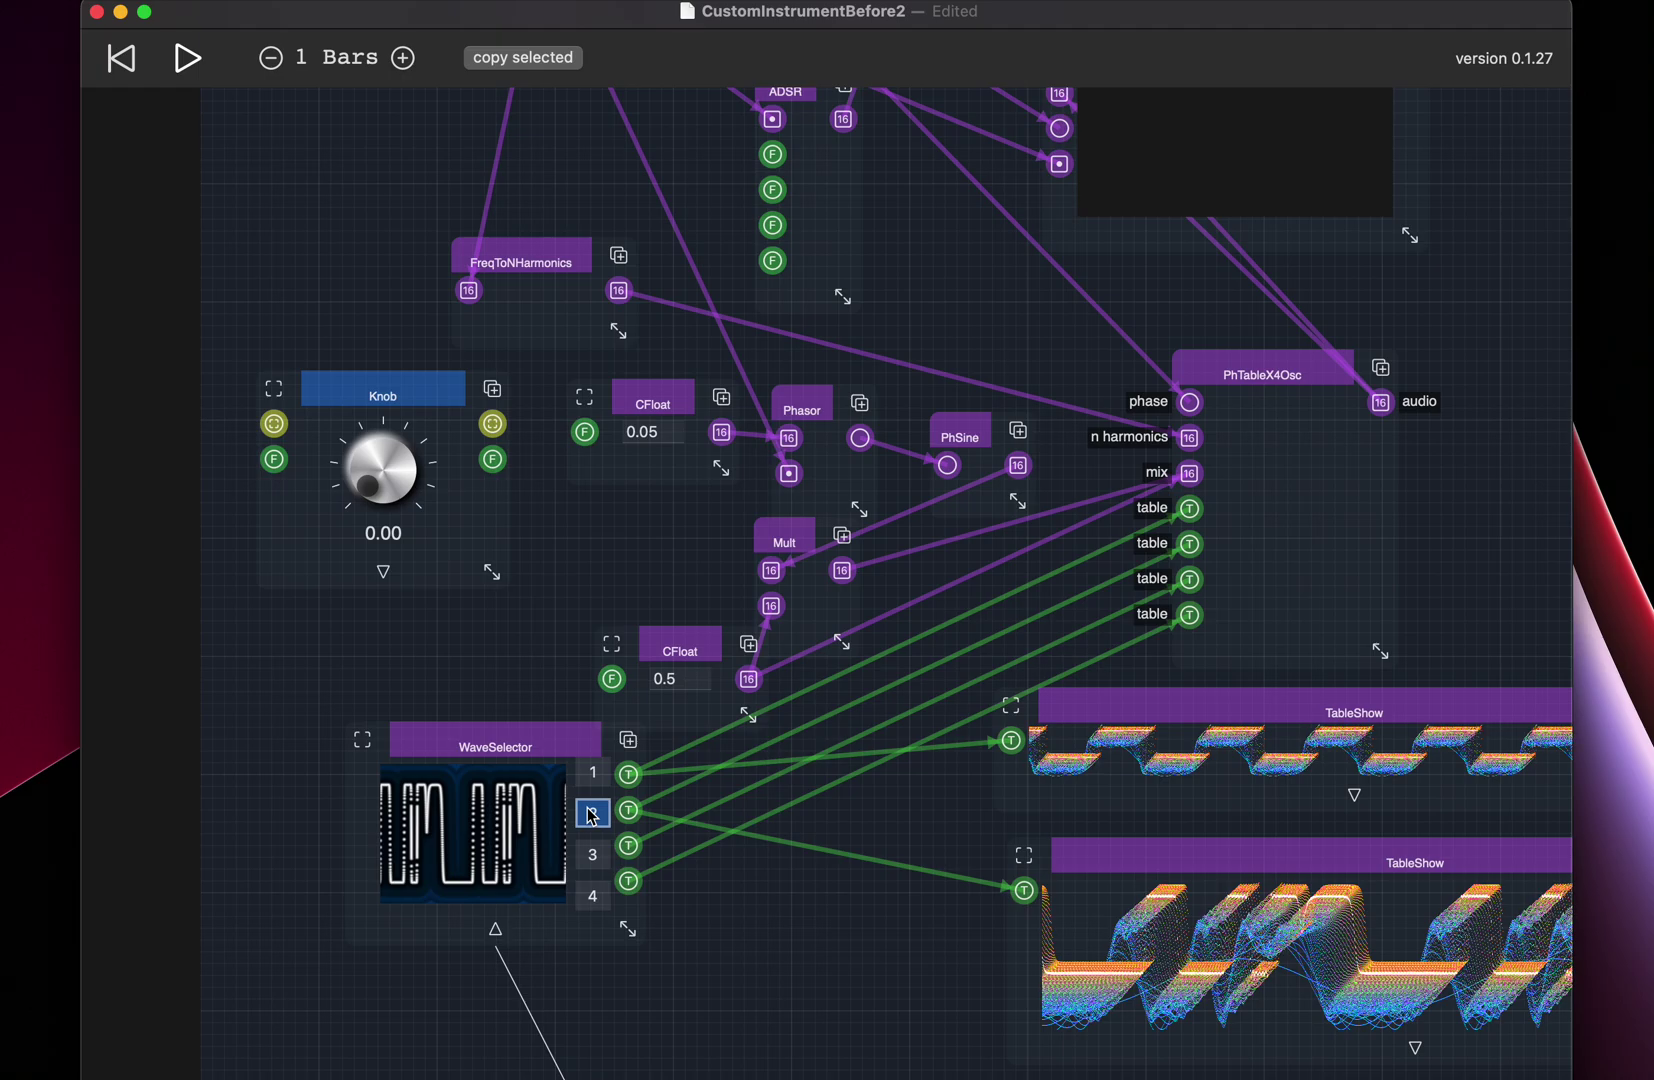
left_click(594, 857)
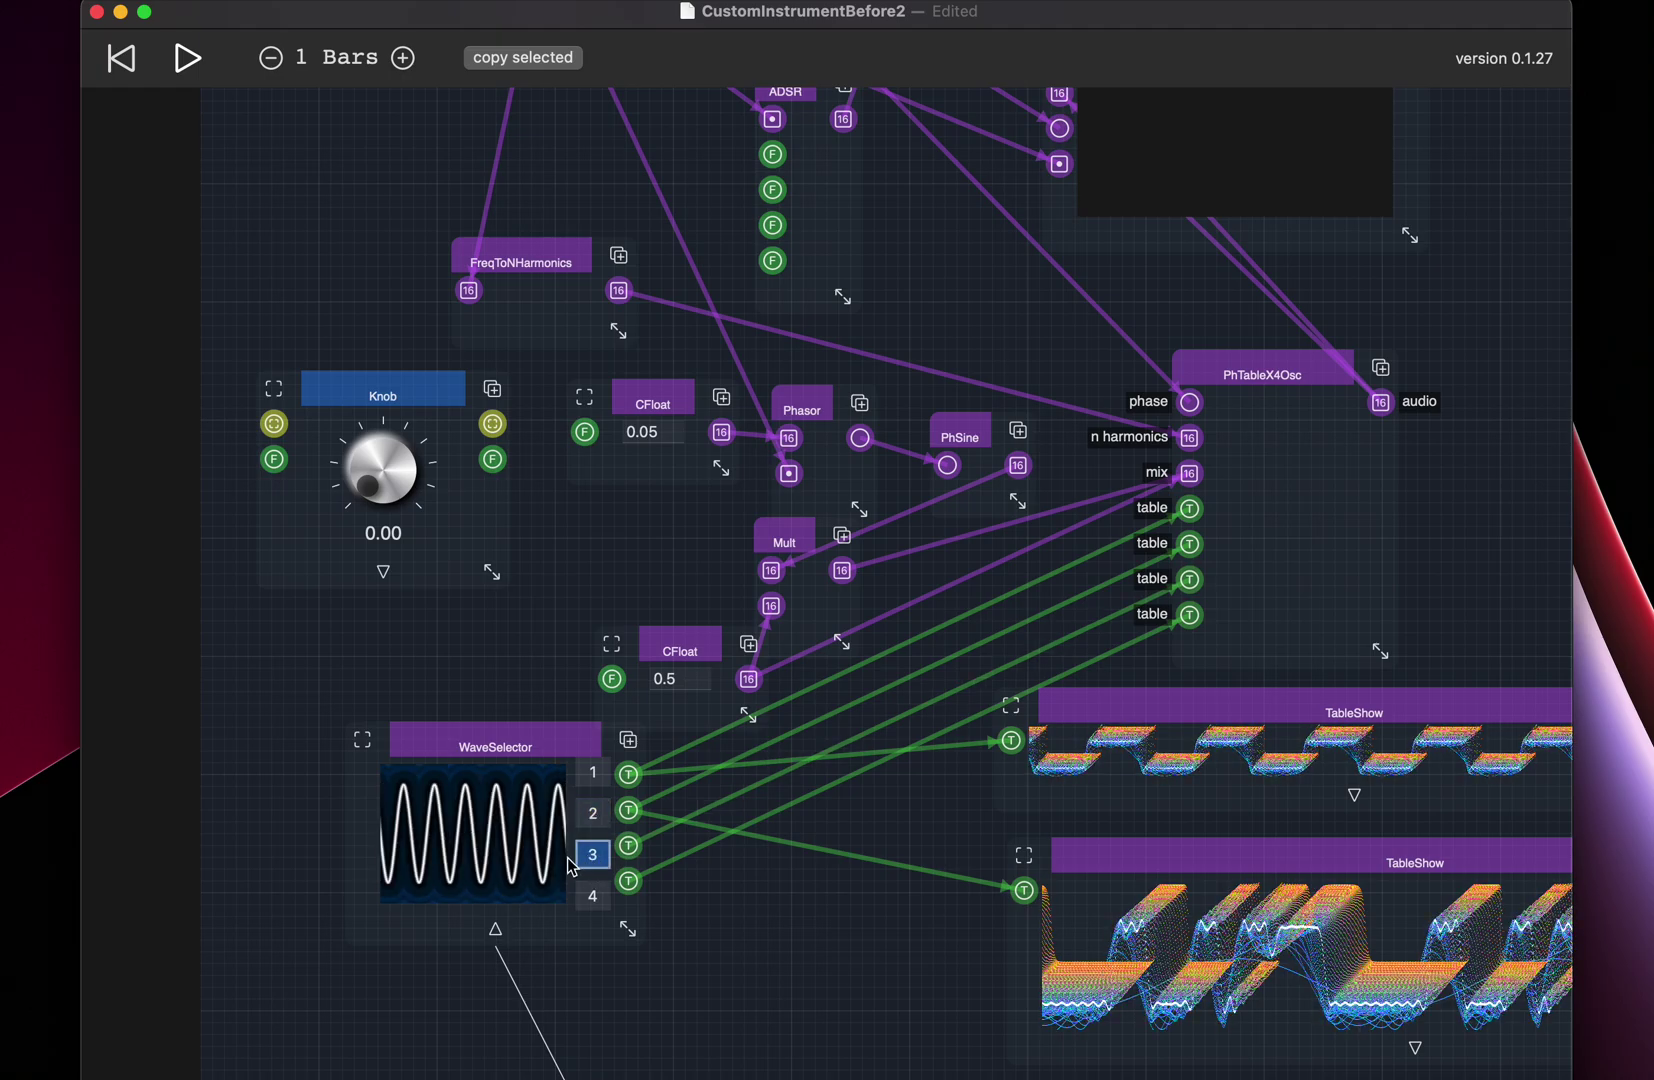
left_click(585, 860)
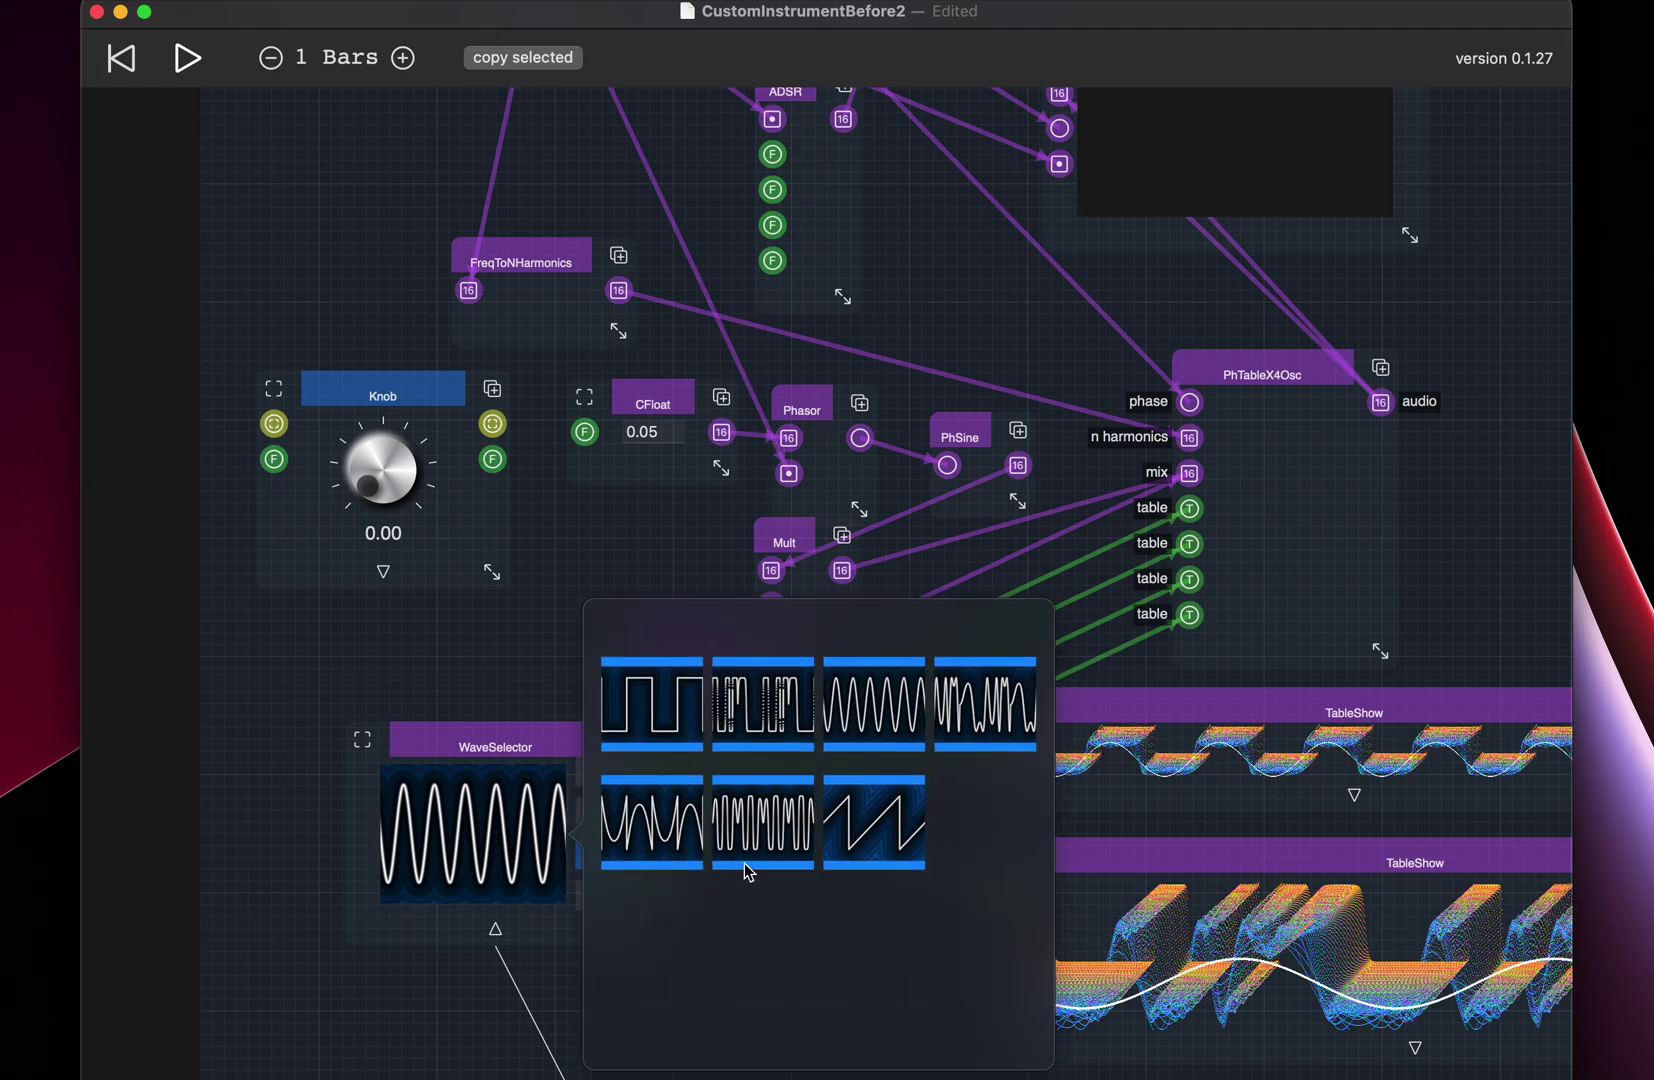
left_click(847, 845)
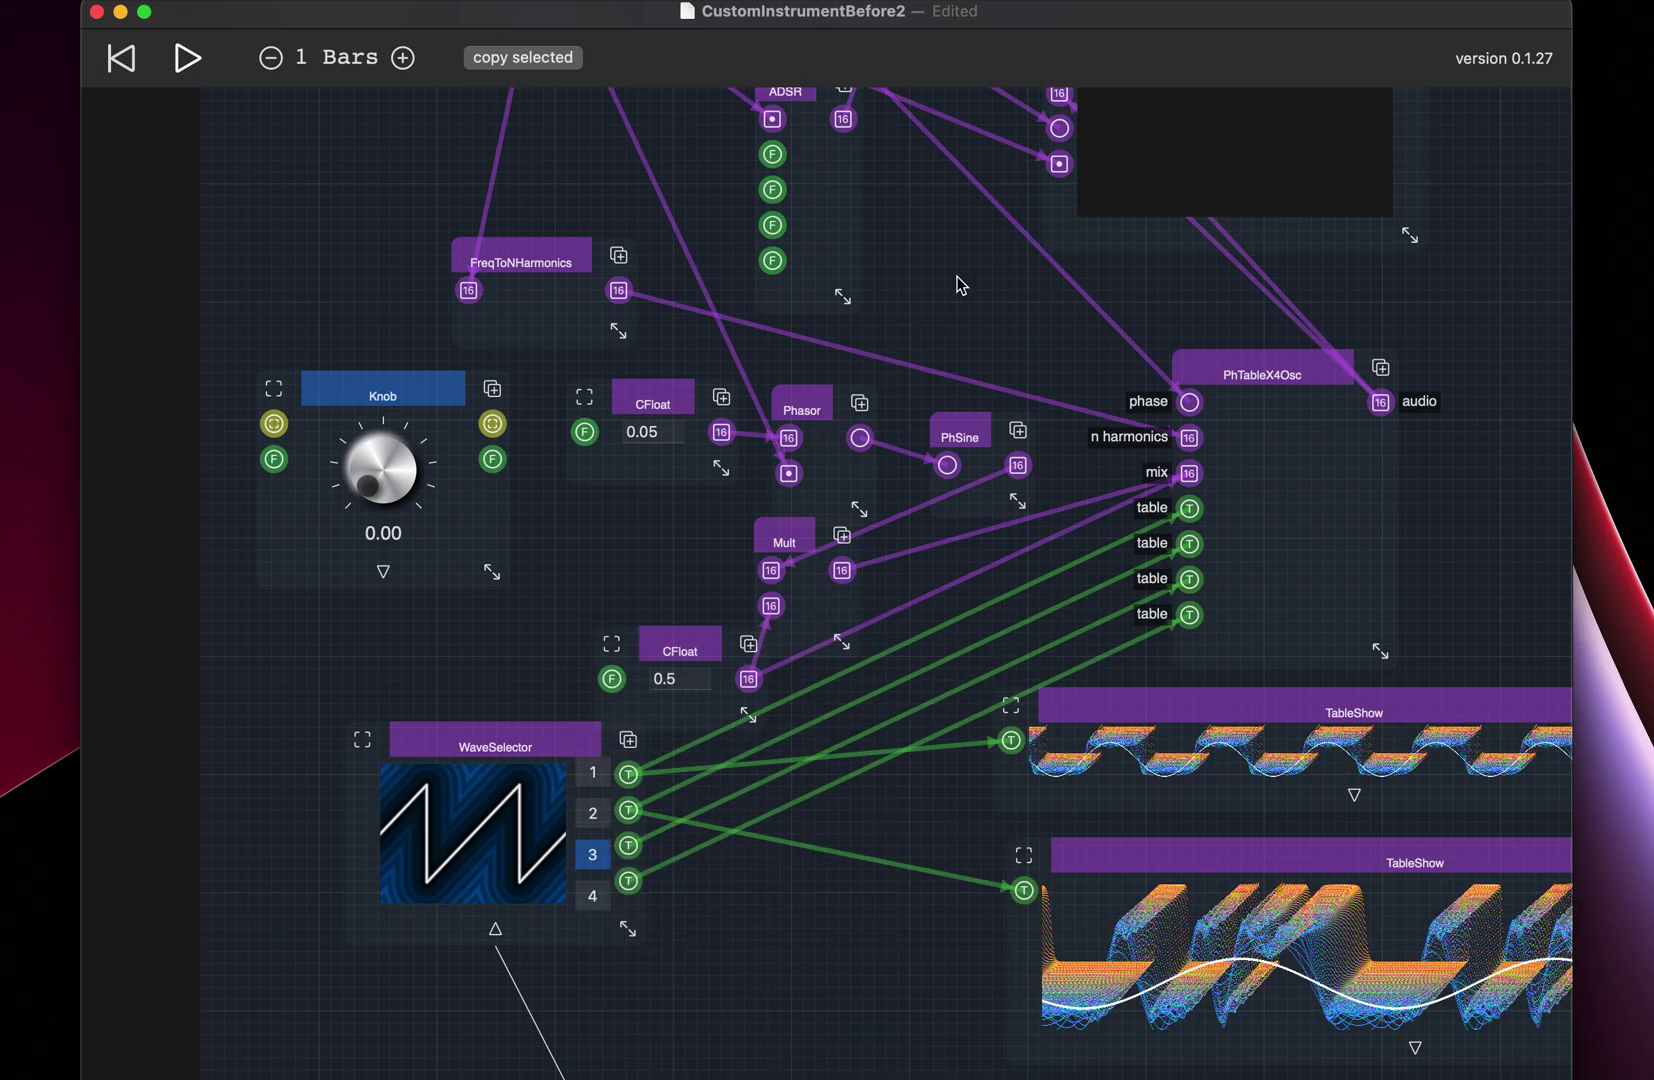
Step: Step through WaveSelector slots 1 to 4 and compare their waveforms with the played signal in ScopeWavePhaseGate
left_click_drag(961, 286, 931, 516)
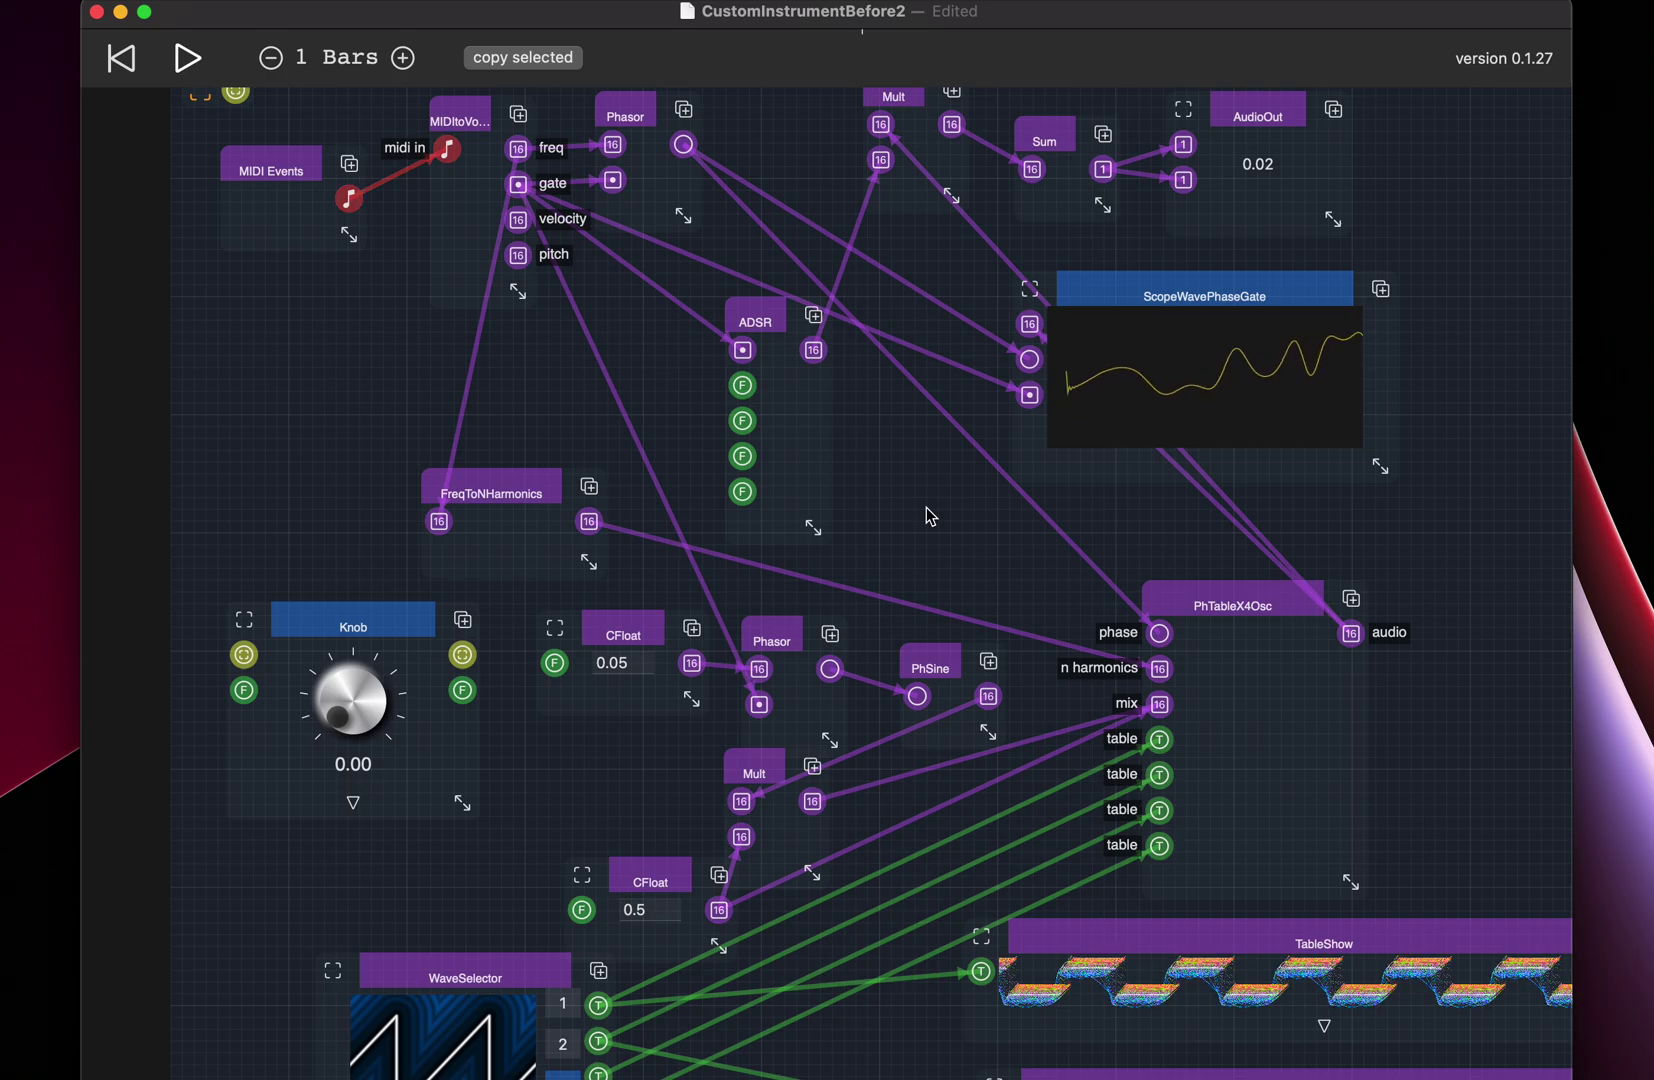
left_click_drag(560, 780, 567, 673)
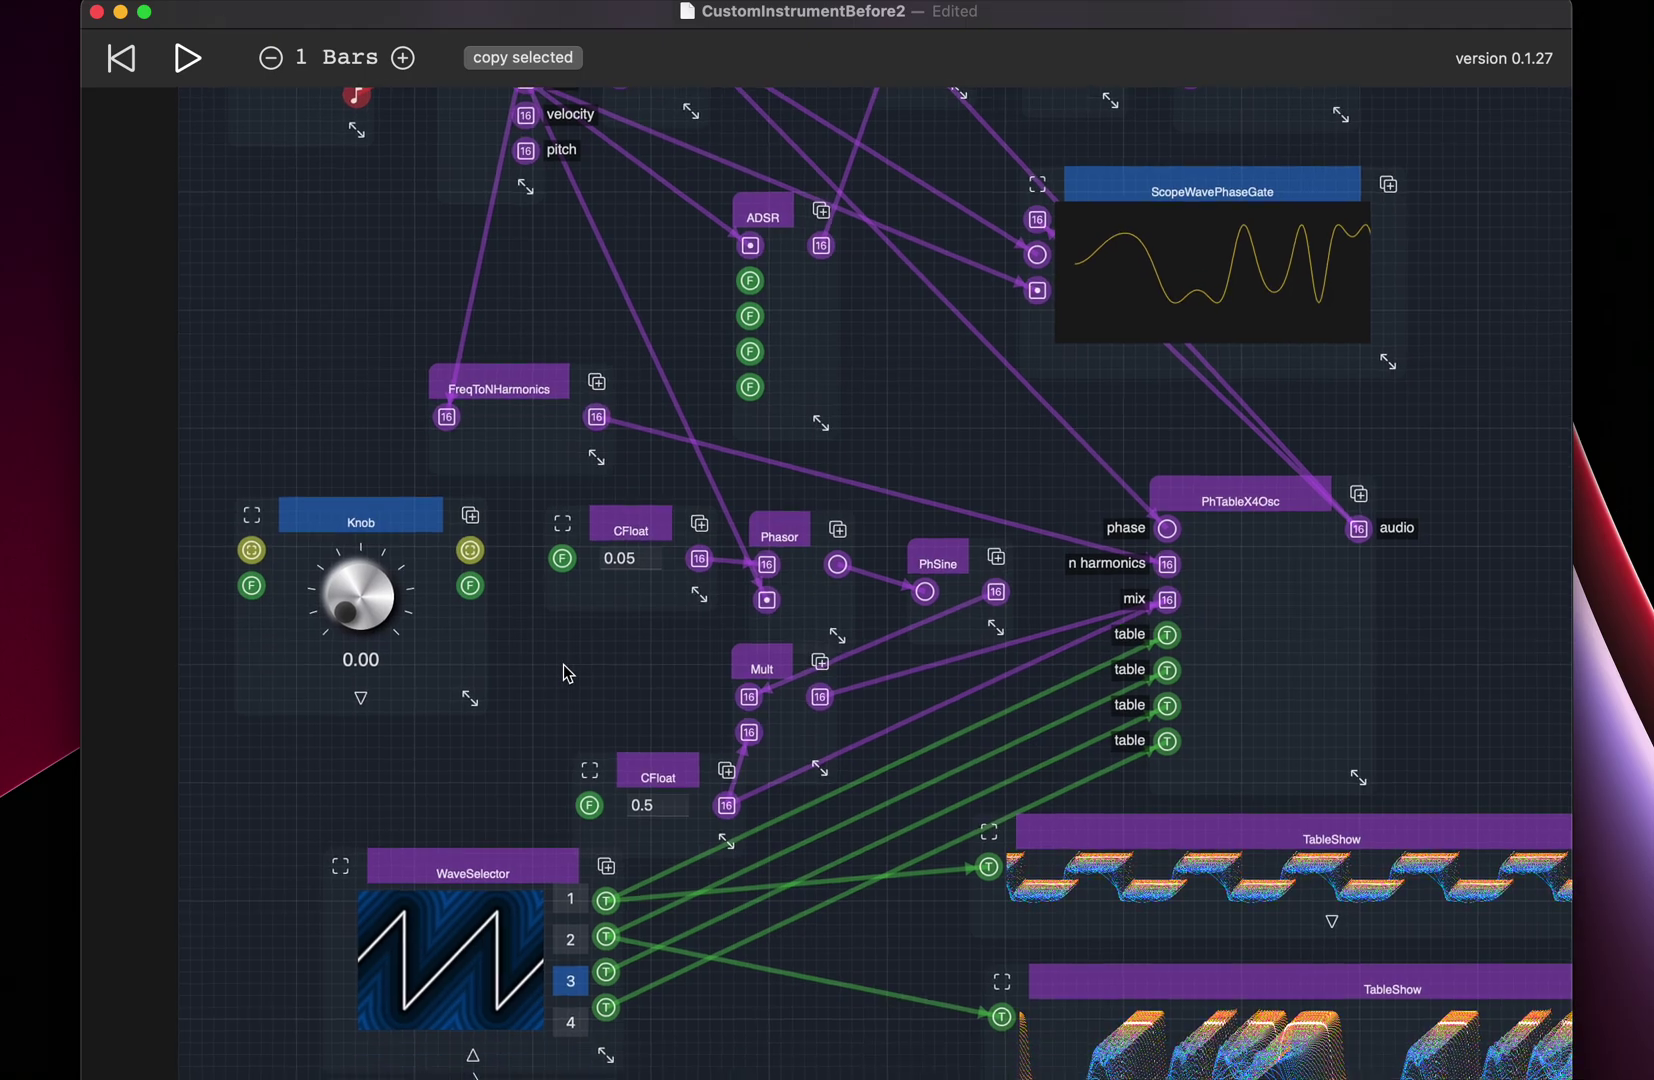
left_click(570, 905)
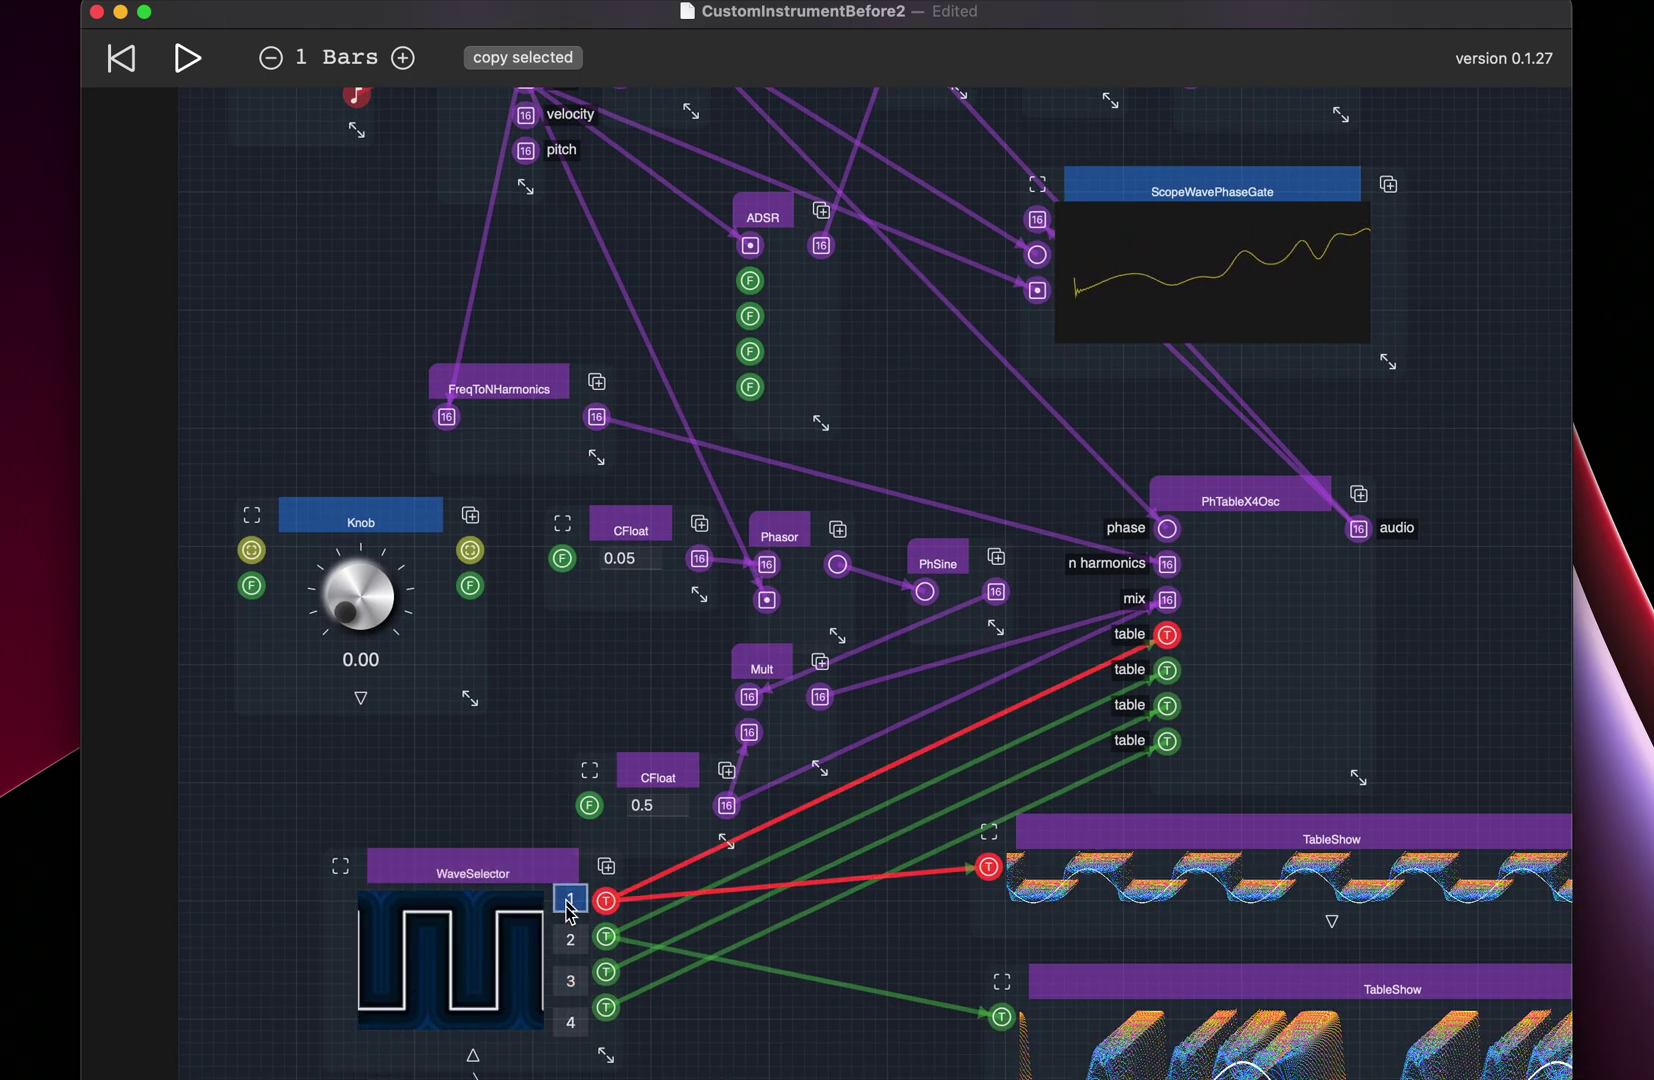
left_click(569, 985)
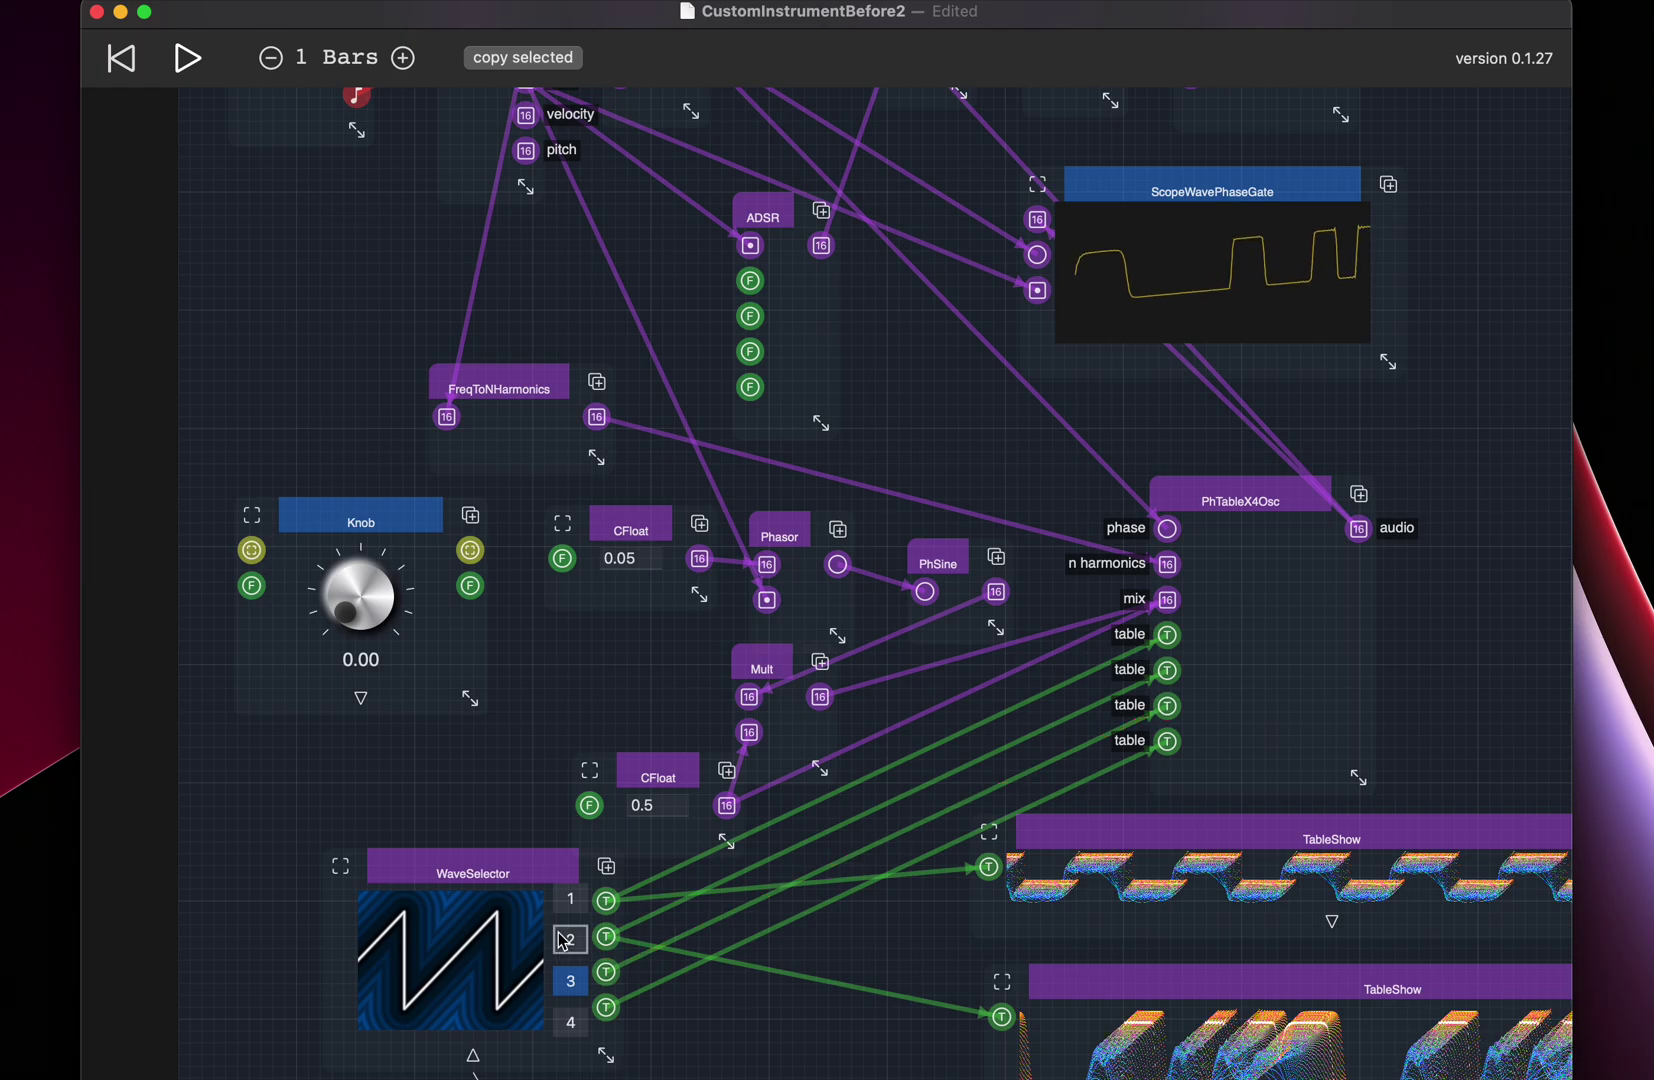
left_click(571, 942)
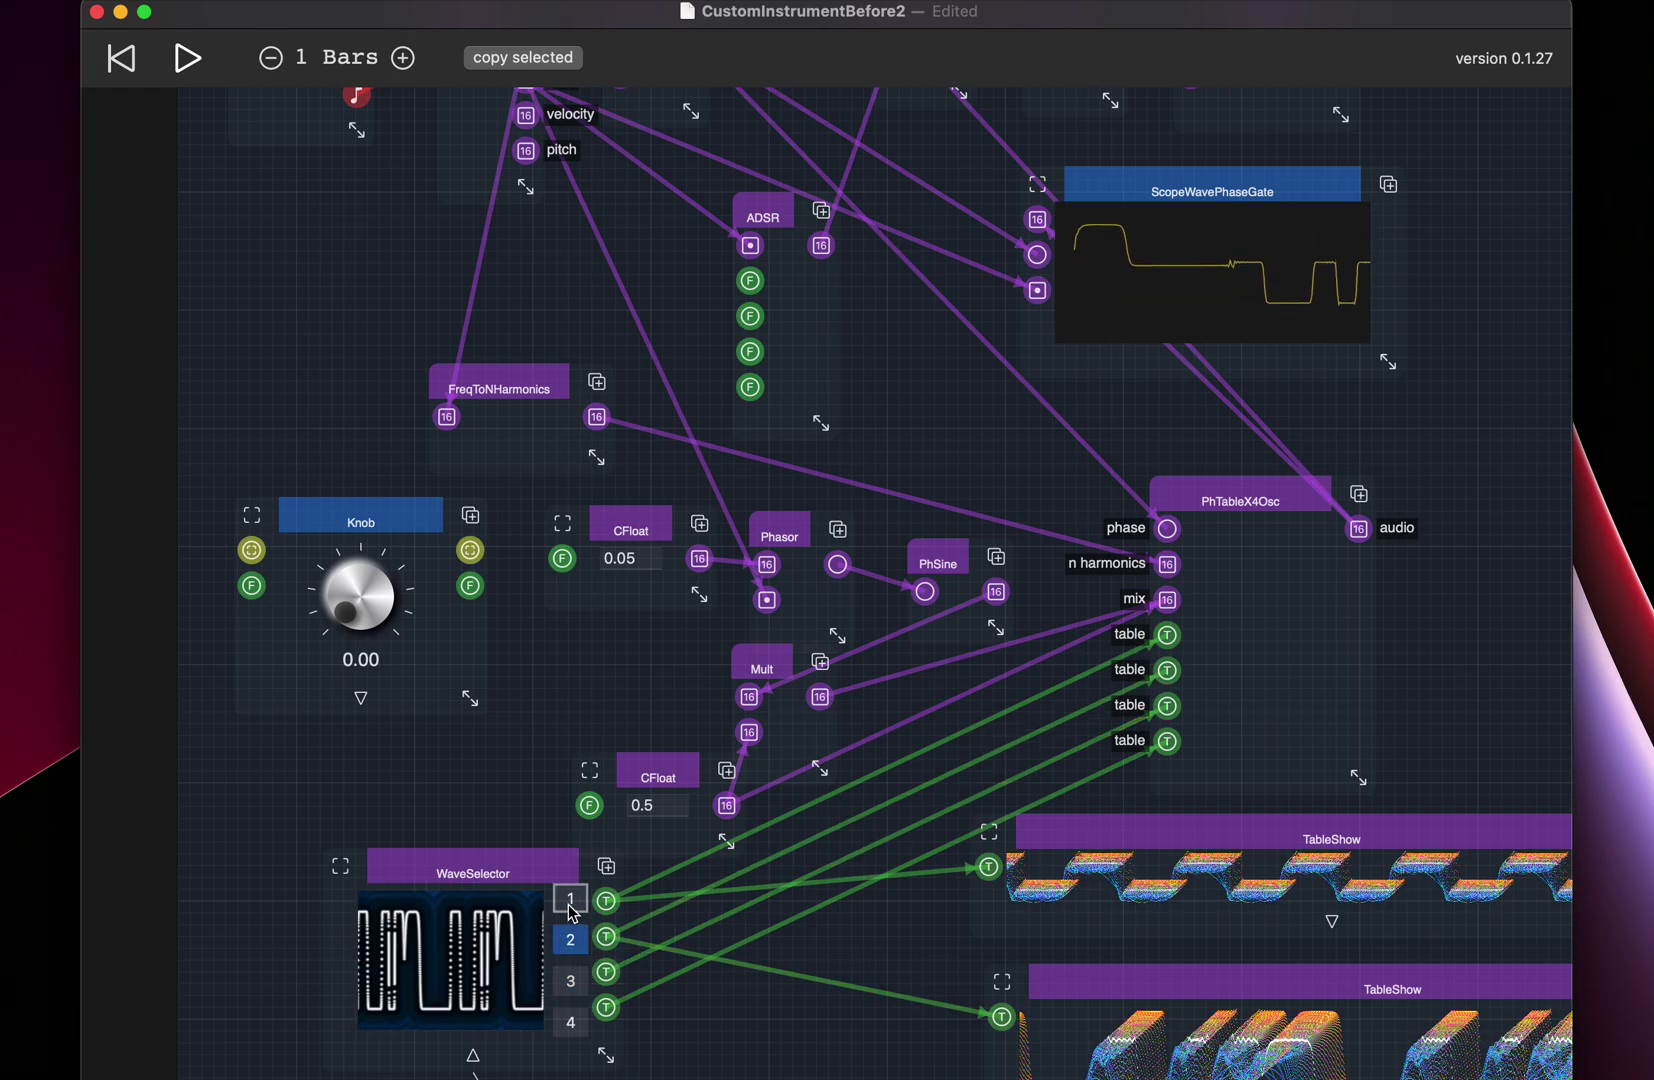
left_click(570, 898)
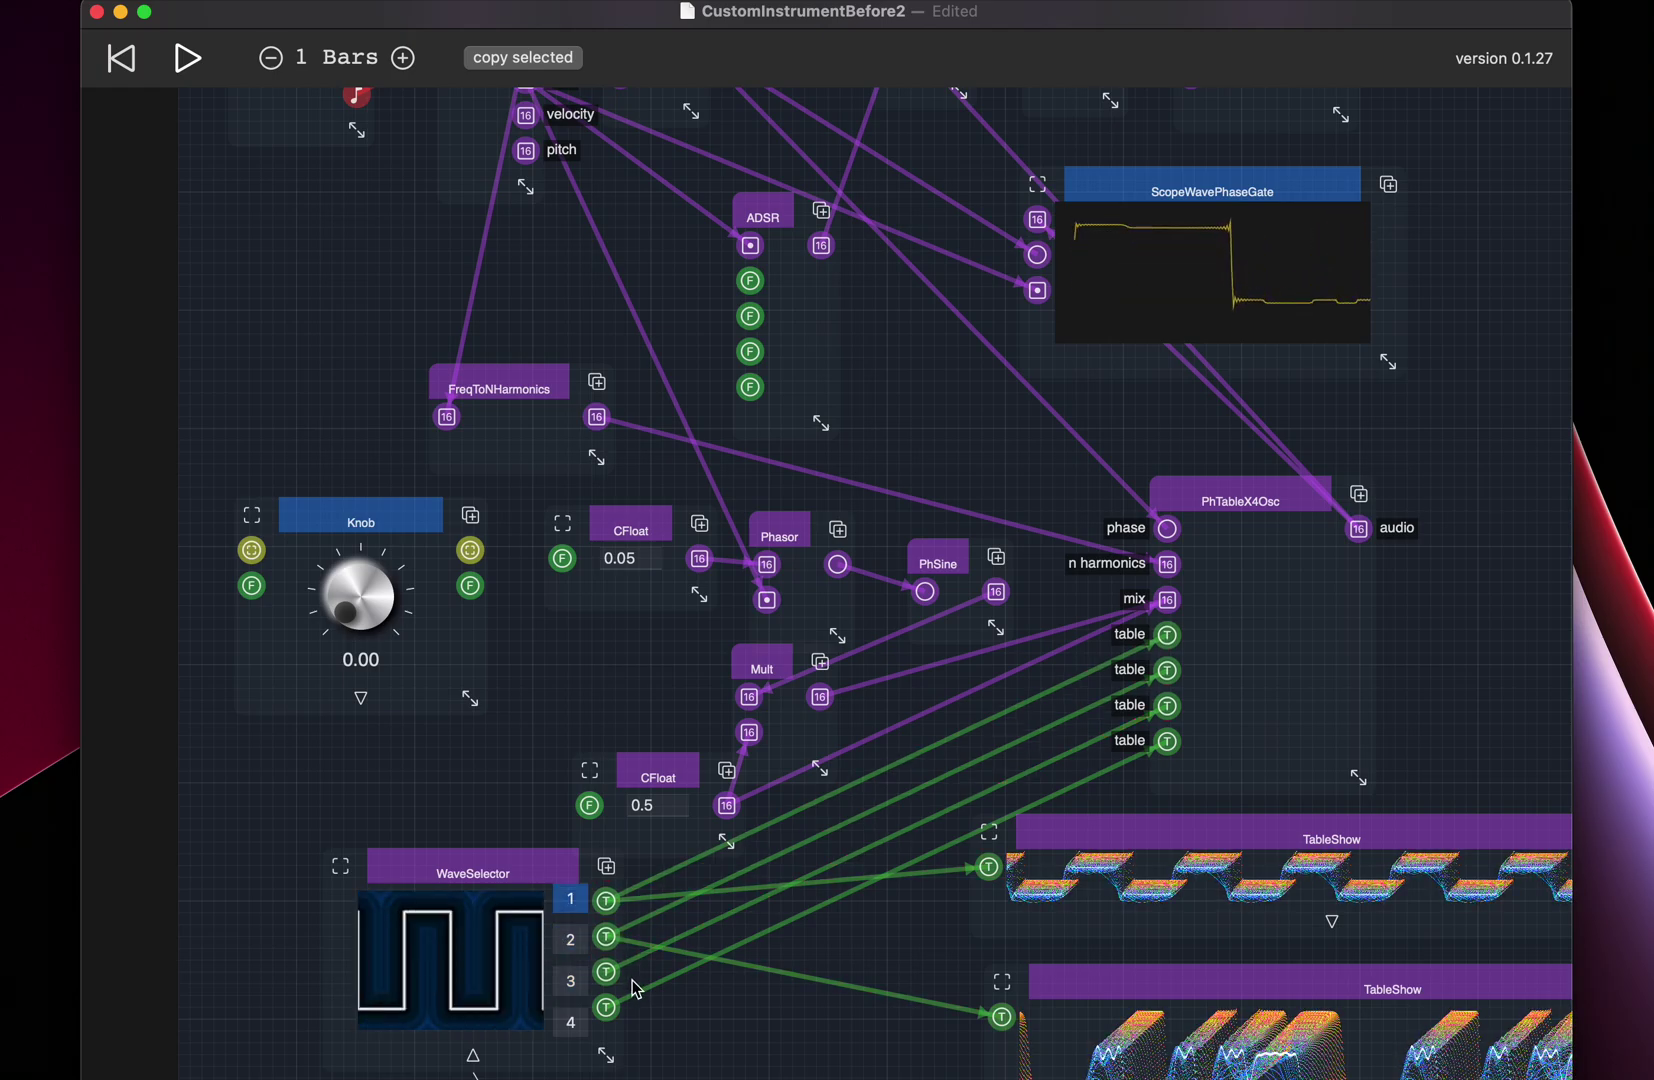
left_click(581, 952)
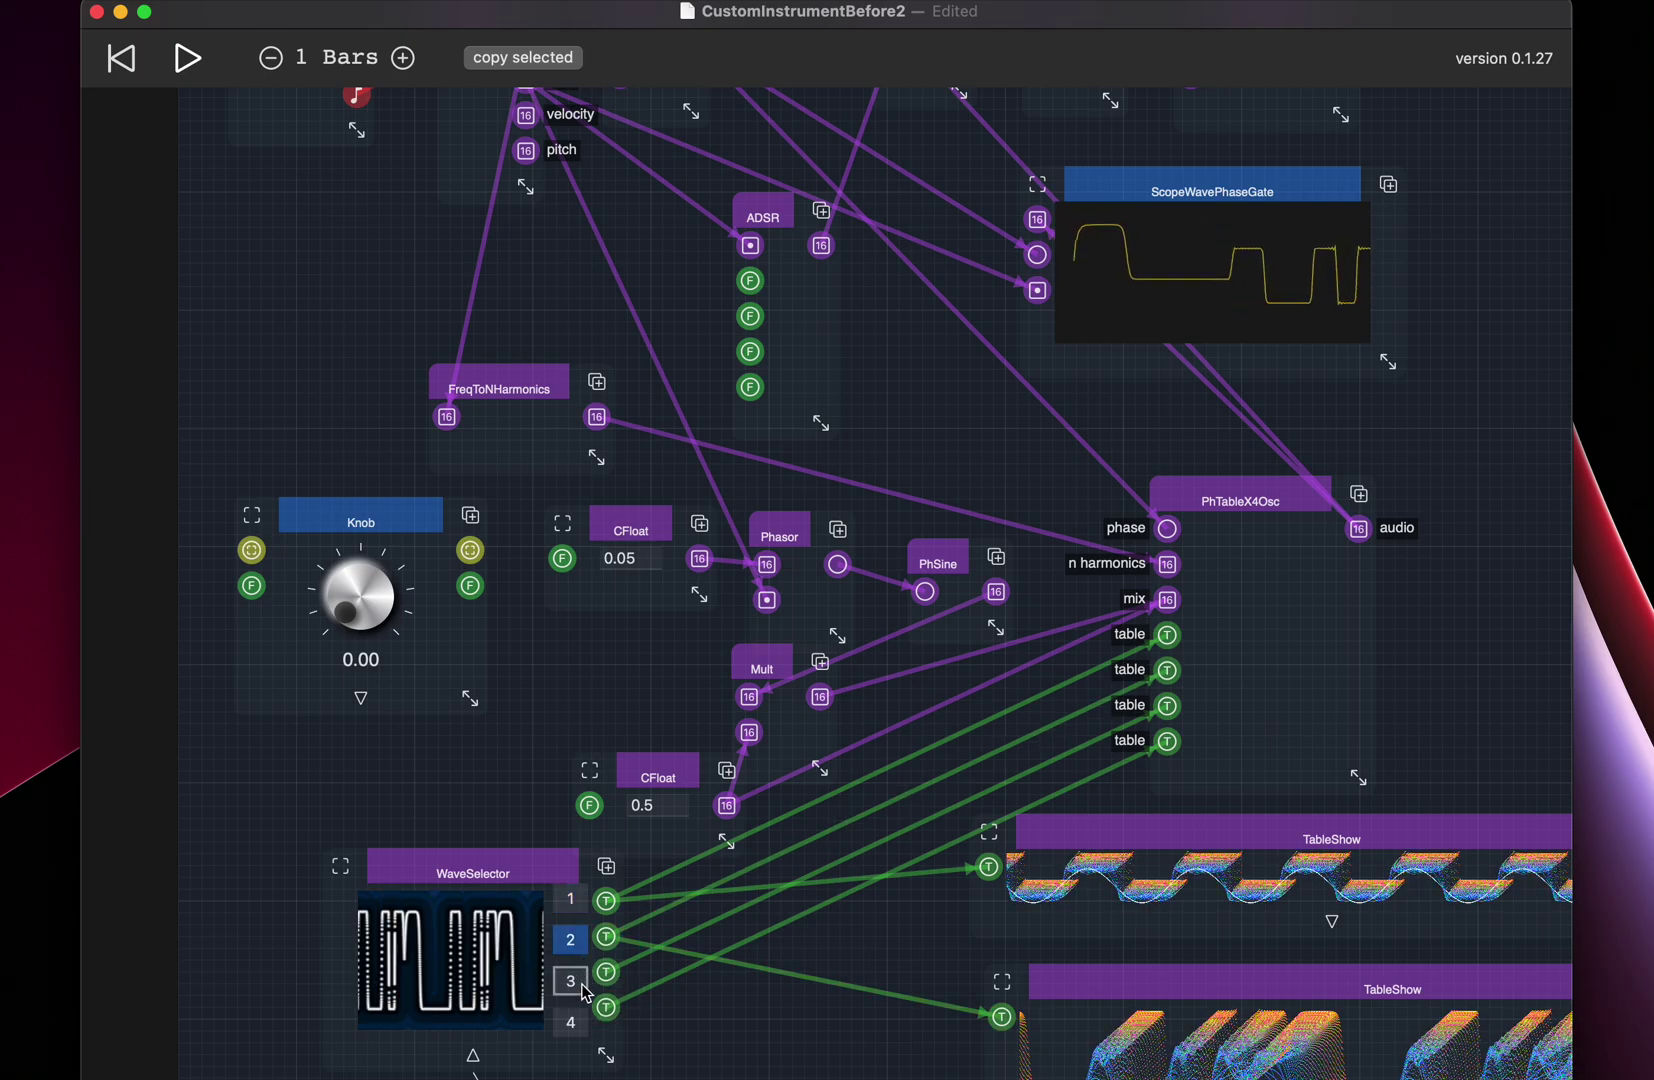
left_click(578, 992)
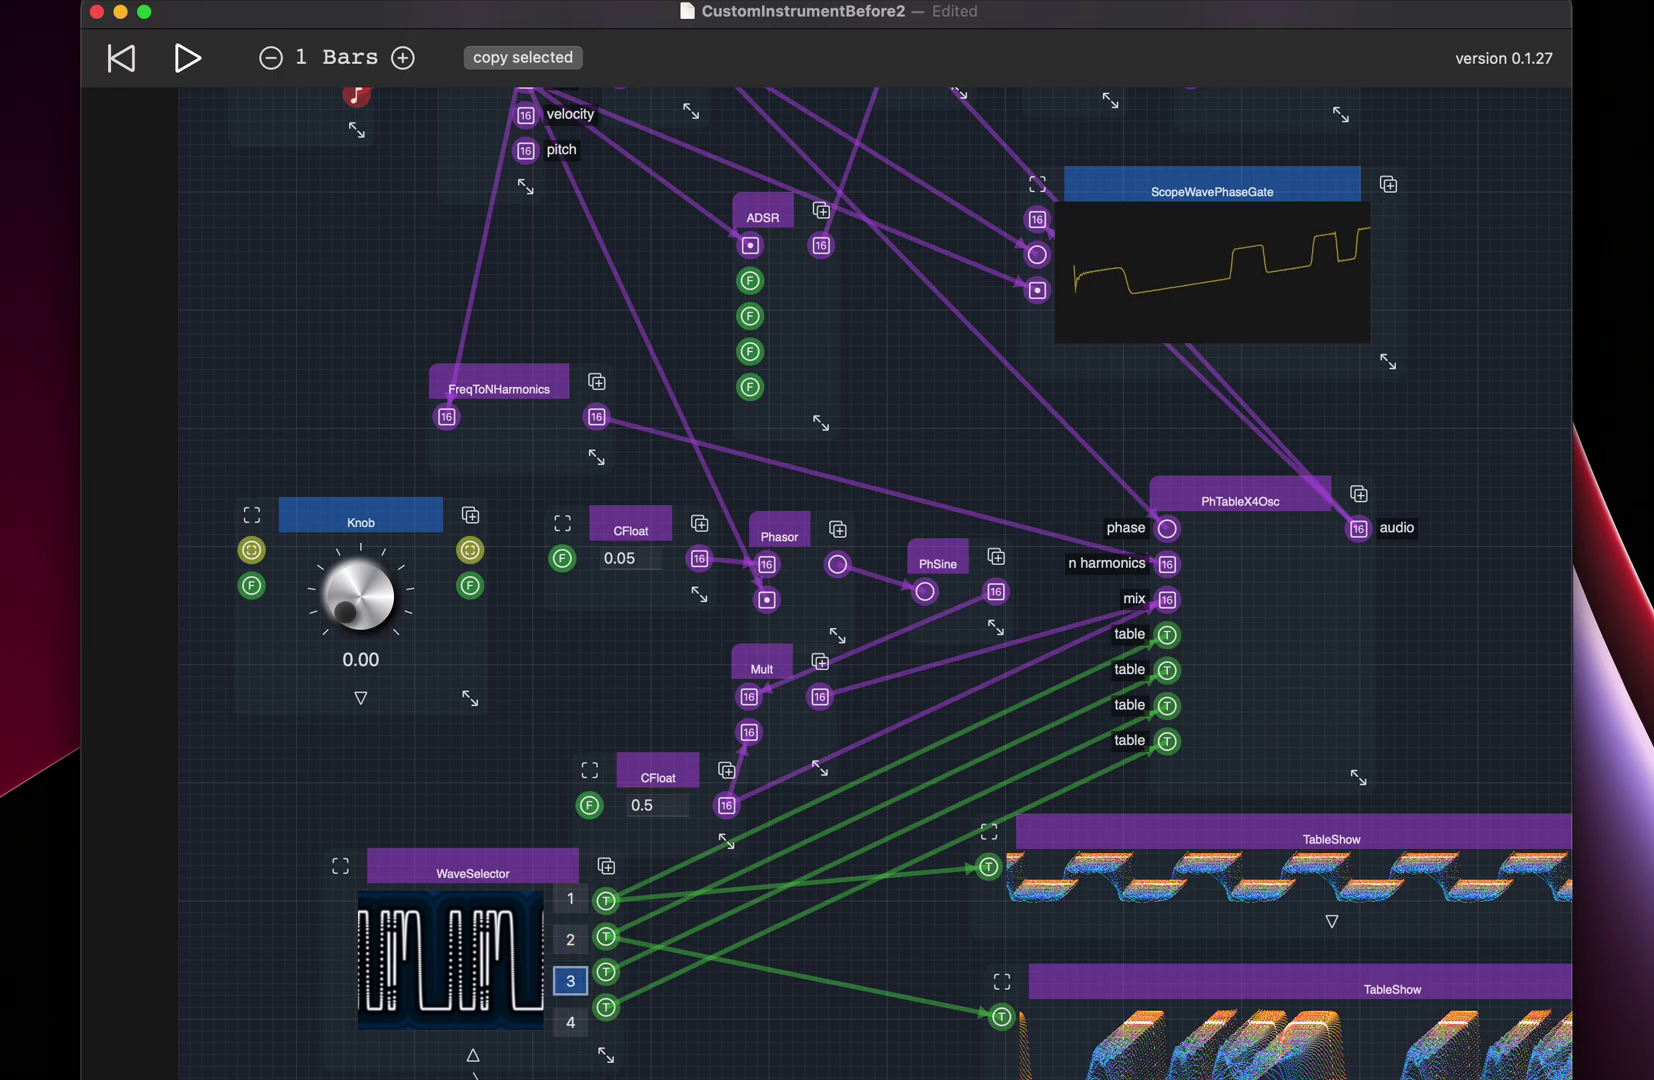
left_click(580, 1026)
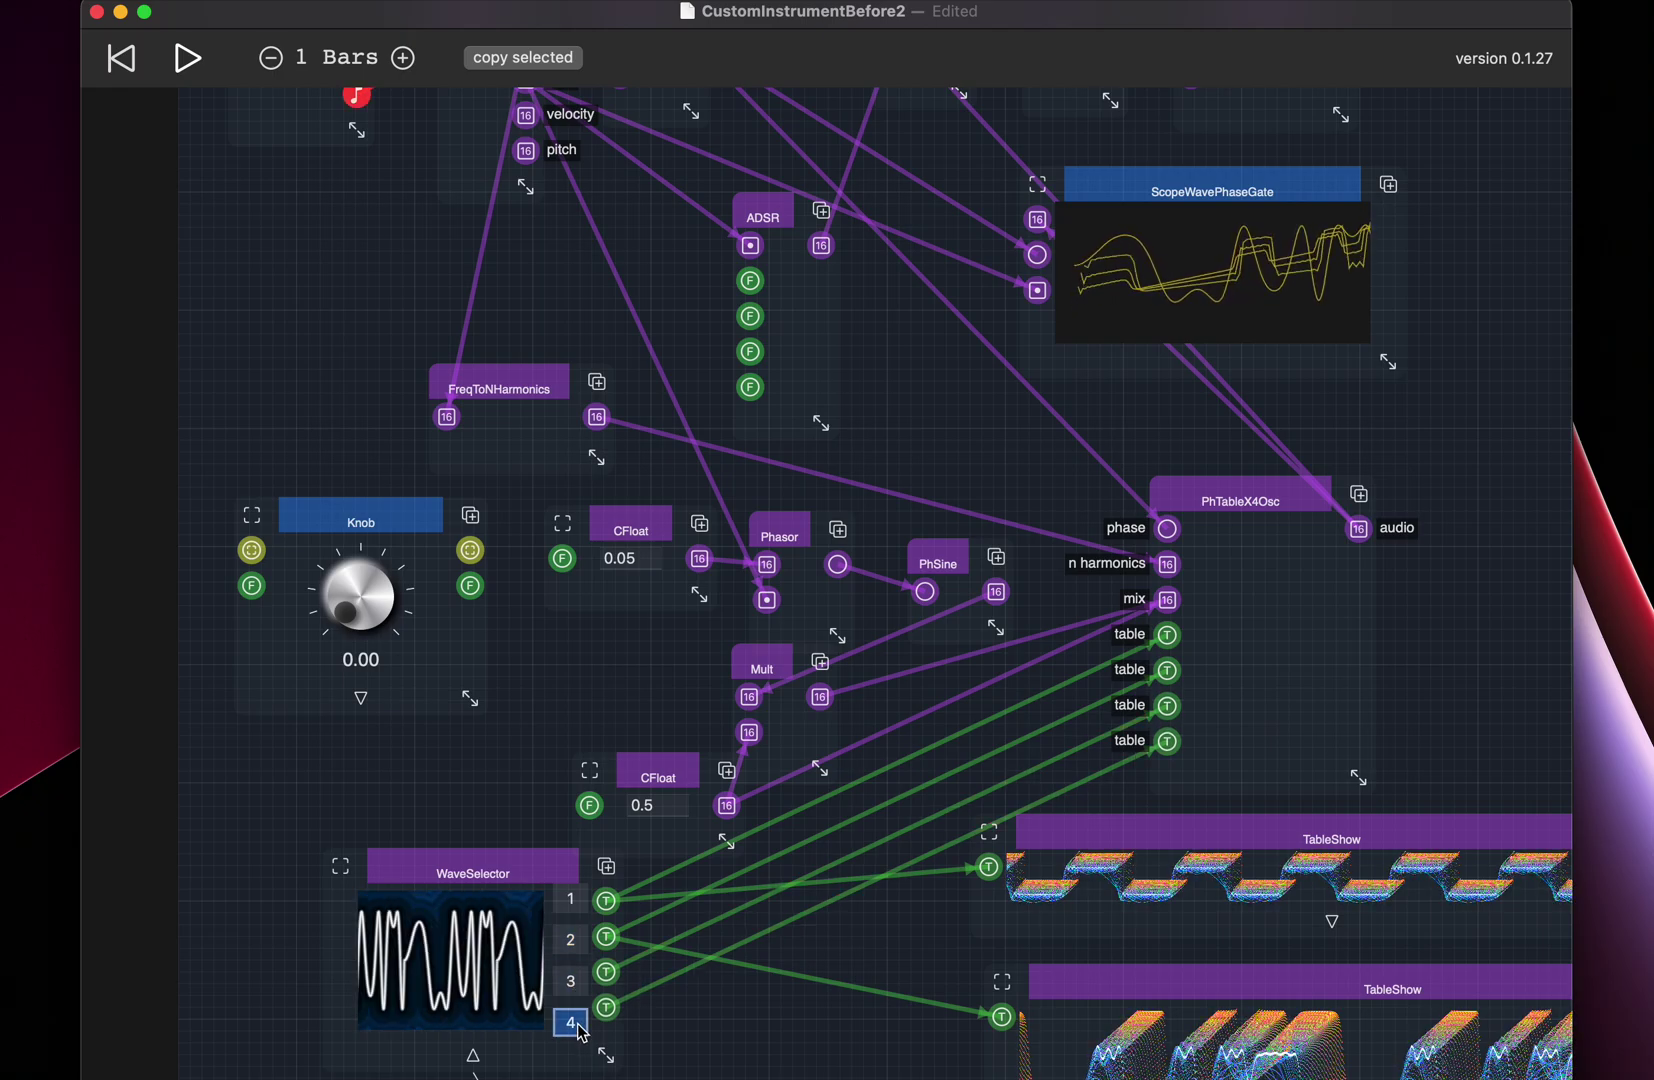